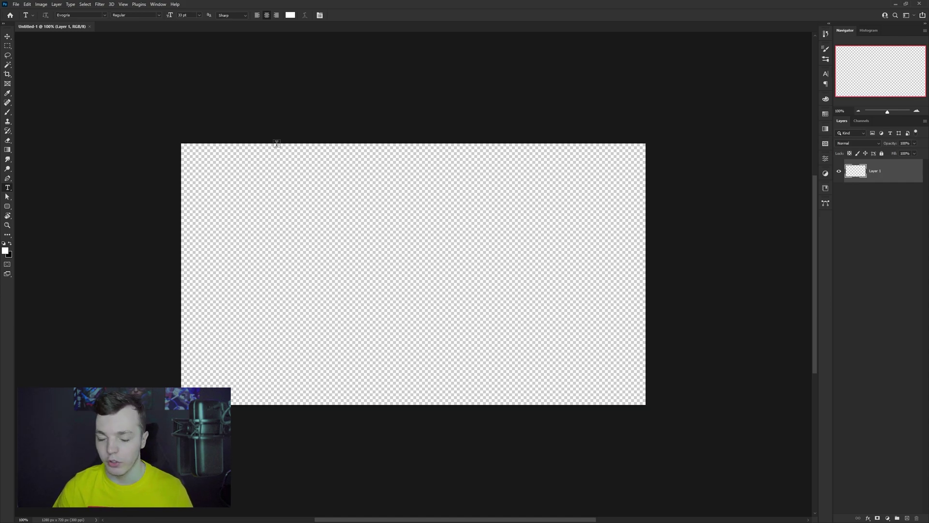
Fill the empty layer with the black background colour to make a solid black canvas.
key("ctrl+BackSpace")
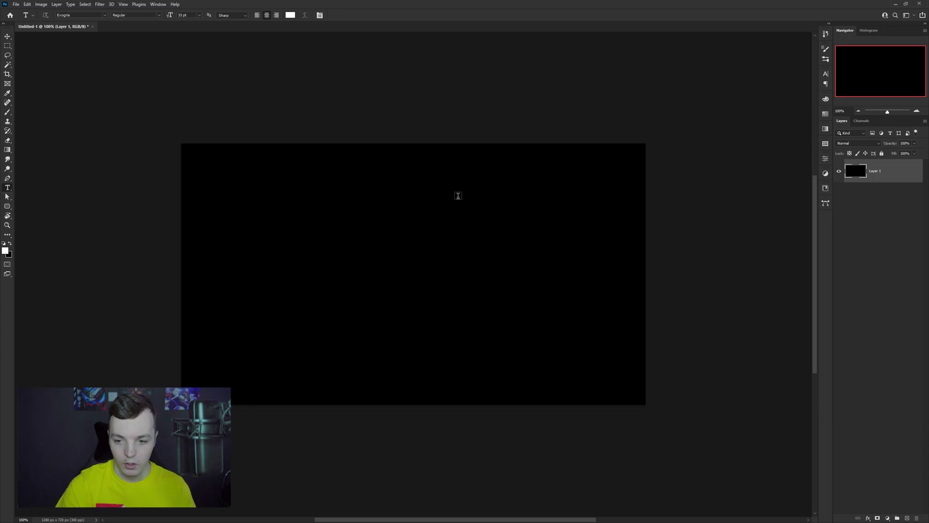
key("v")
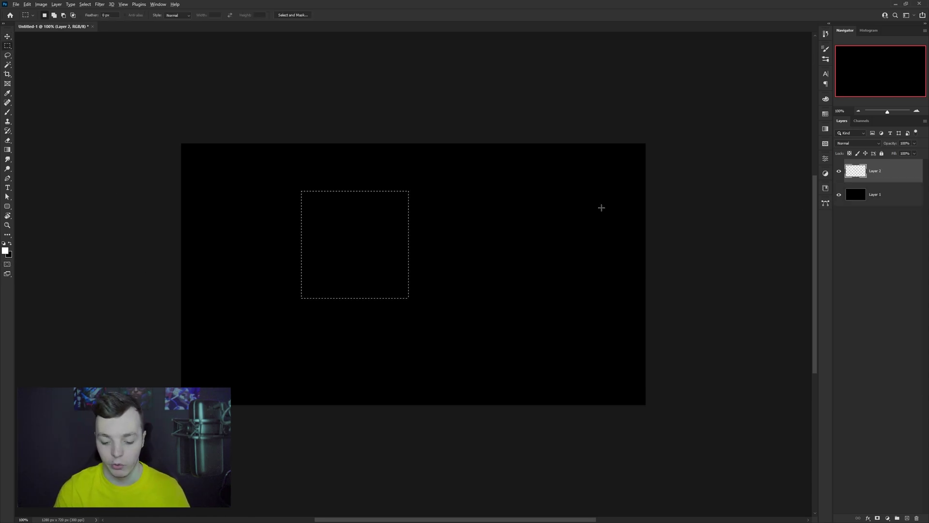
Try white and black fills in rectangular selections on the separate layer, and delete that layer.
key("alt+BackSpace")
left_click_drag(450, 217, 558, 240)
key("alt+BackSpace")
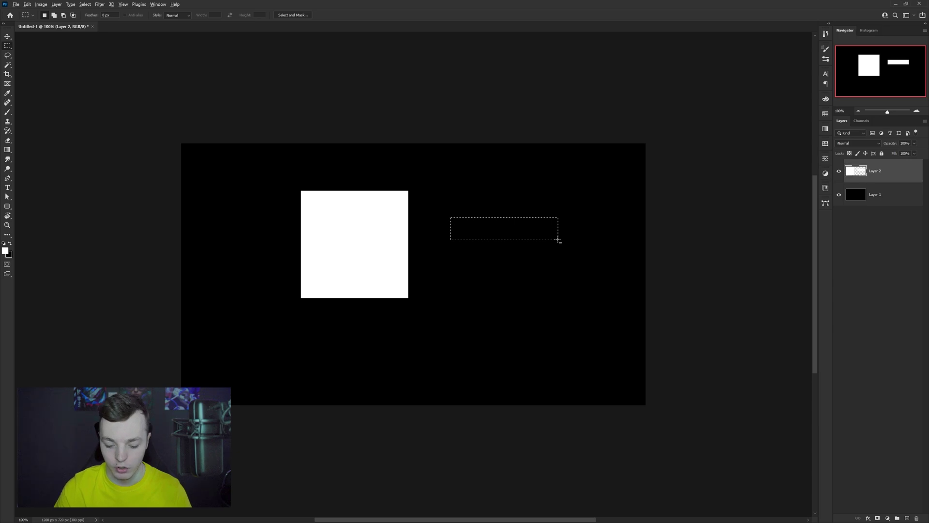
key("ctrl+BackSpace")
key("ctrl+d")
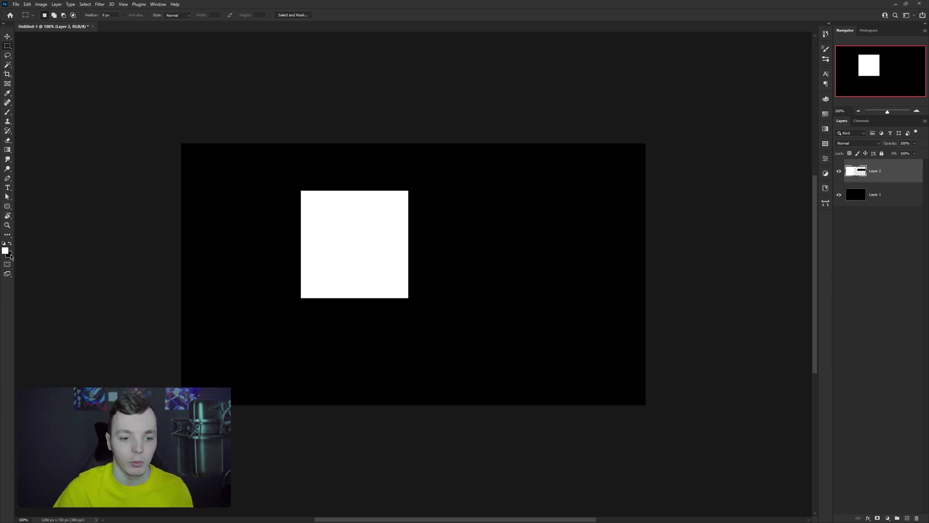
key("Delete")
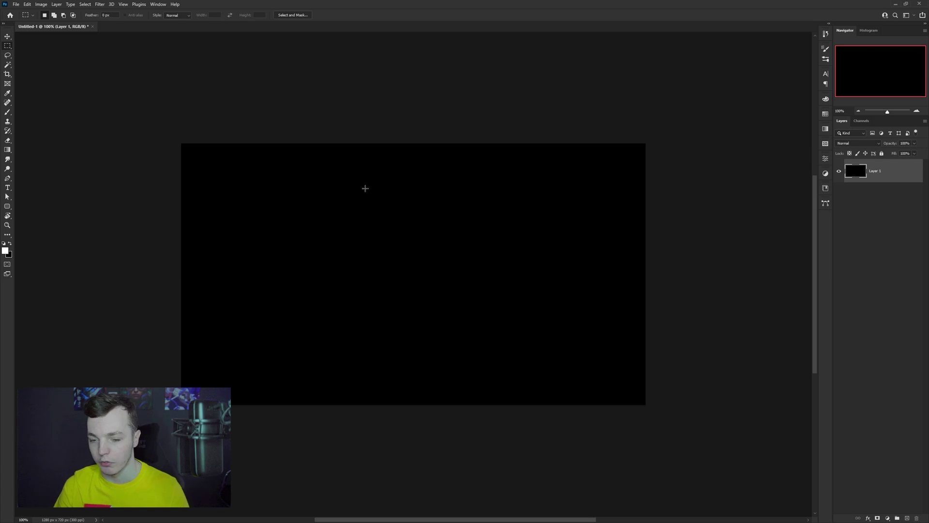
Add a white point text reading "TEXT" near the middle of the black canvas.
left_click(10, 37)
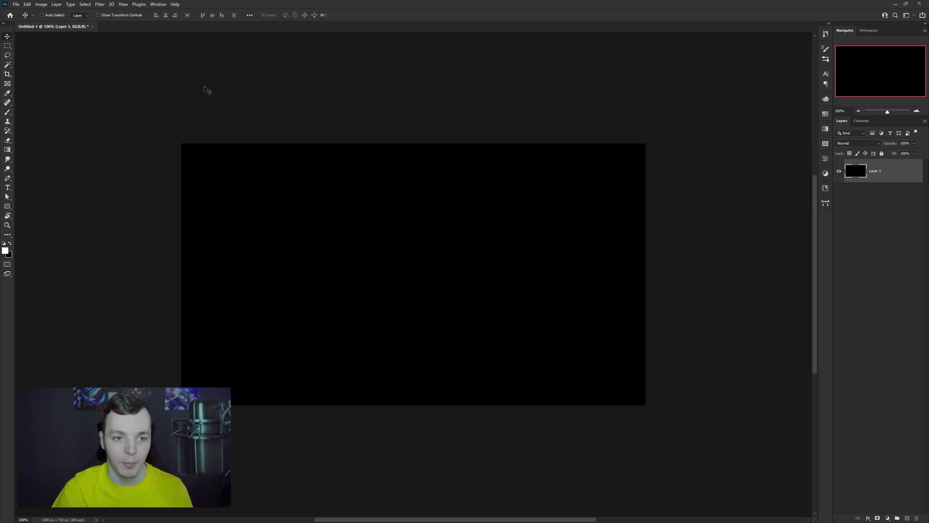
key("t")
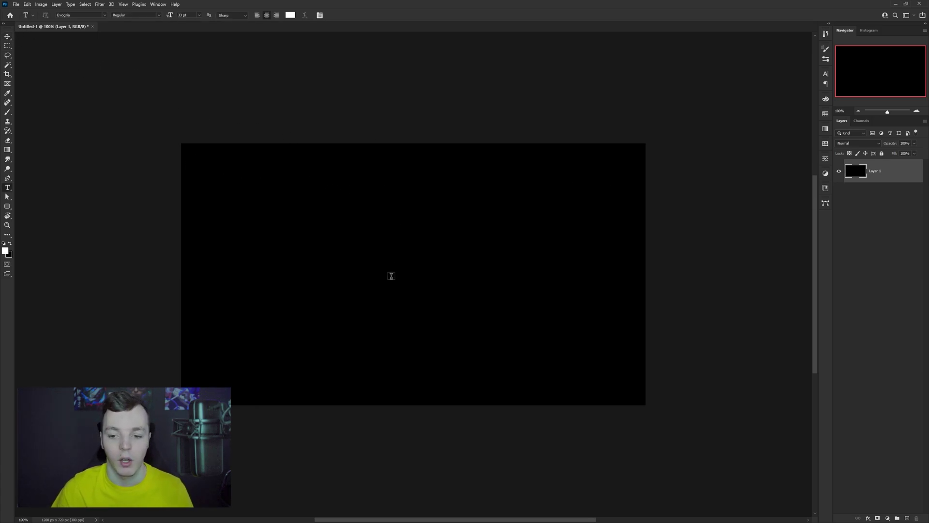
left_click(401, 272)
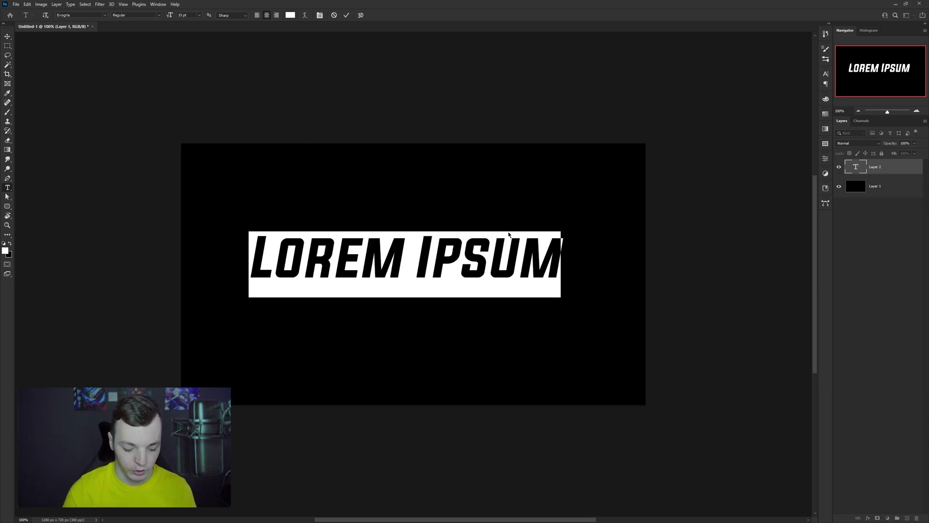
type("TEXT")
Set the whole text to the Akira Expanded Super Bold font and remove its slant by turning off faux italic.
key("ctrl+a")
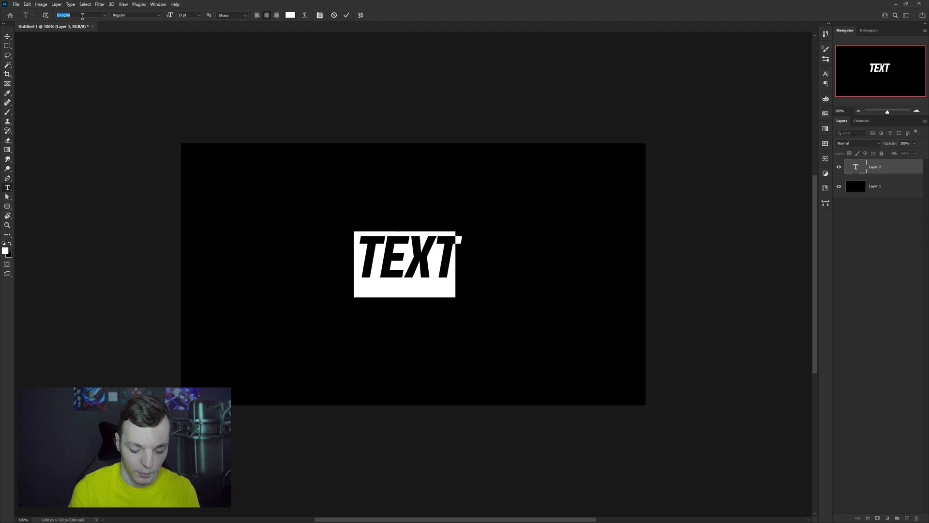
key("Return")
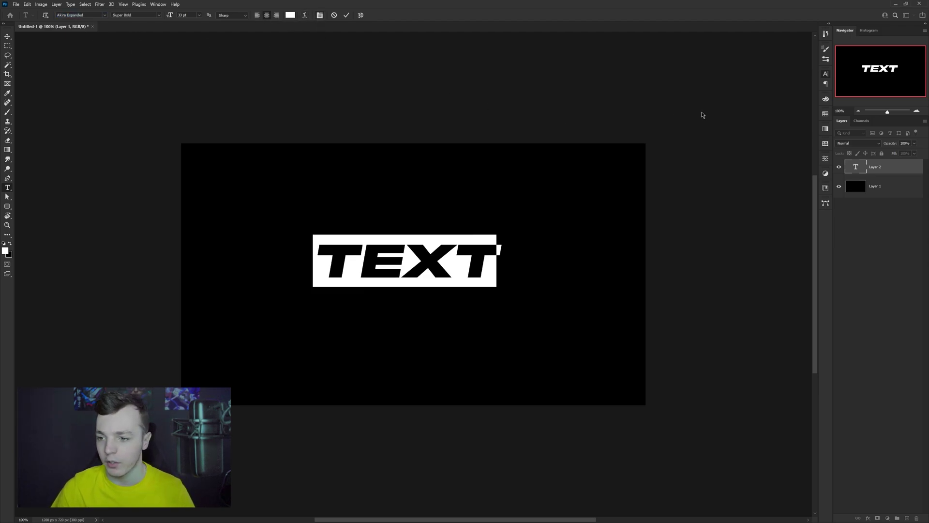
left_click(758, 125)
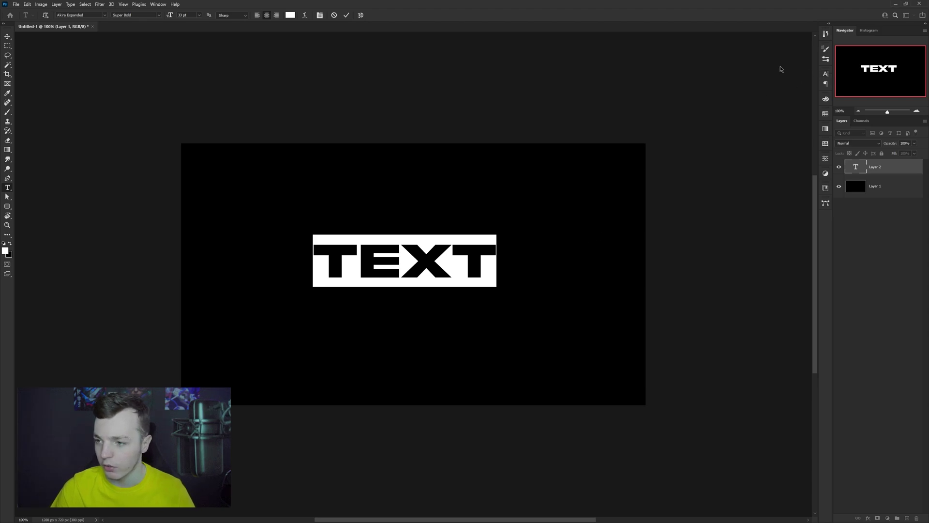
Enlarge the word TEXT to about 42.5 pt and centre it on the canvas.
key("ctrl+Return")
key("ctrl+t")
mouse_move(496, 261)
left_mouse_down()
mouse_move(521, 261)
mouse_move(499, 274)
left_mouse_up()
key("Return")
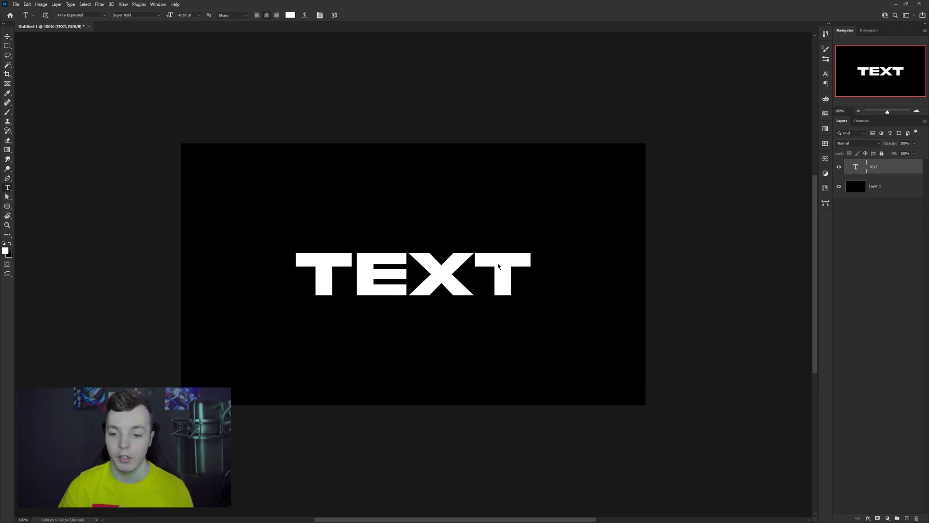
Create an empty layer above the text and set the brush tip to a 90° angle with 100% roundness.
key("b")
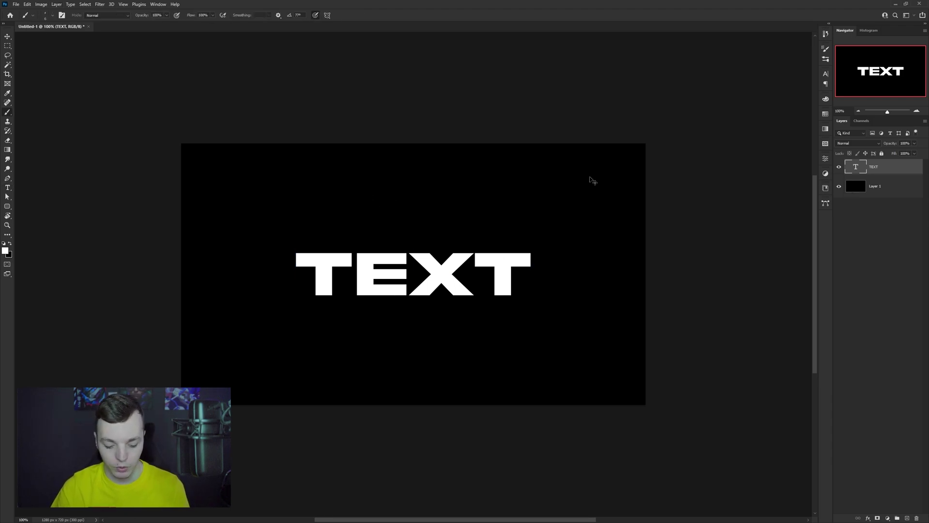
key("ctrl+shift+alt+n")
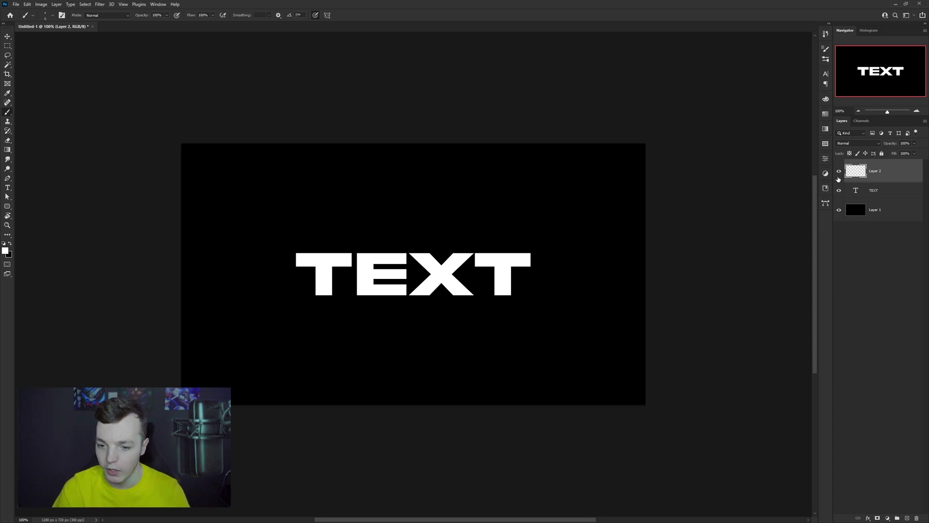
left_click_drag(365, 195, 390, 211)
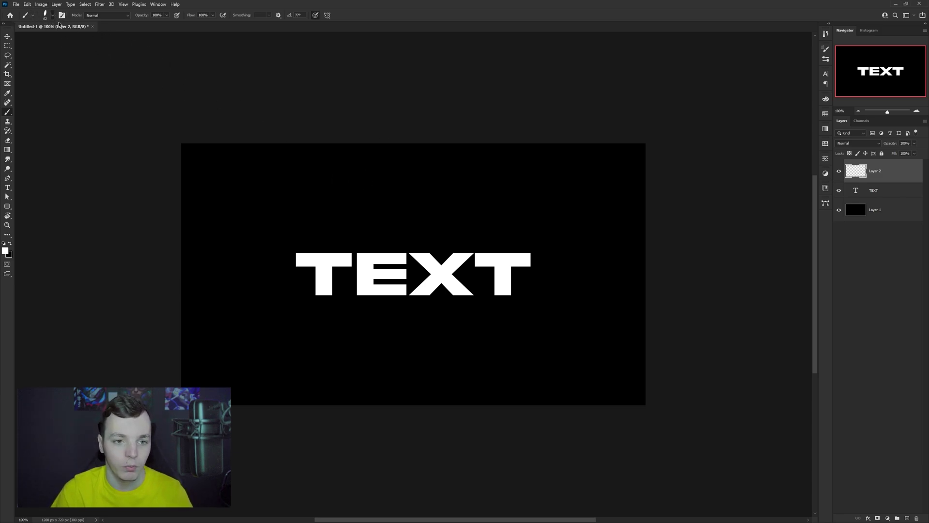
left_click_drag(754, 45, 710, 56)
left_click_drag(610, 79, 616, 80)
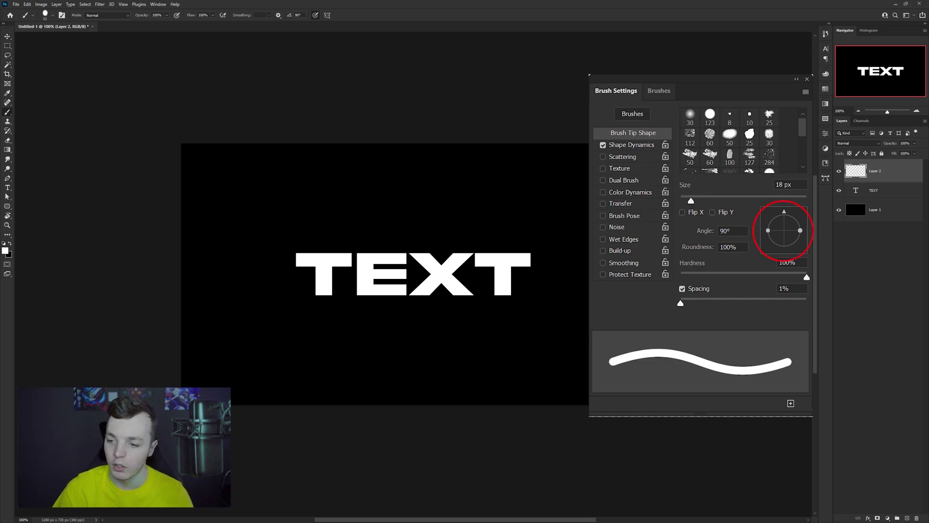
Try a few white test strokes with the brush above the lettering, undo them and close the brush settings.
mouse_move(417, 203)
left_mouse_down()
mouse_move(460, 206)
mouse_move(489, 244)
left_mouse_up()
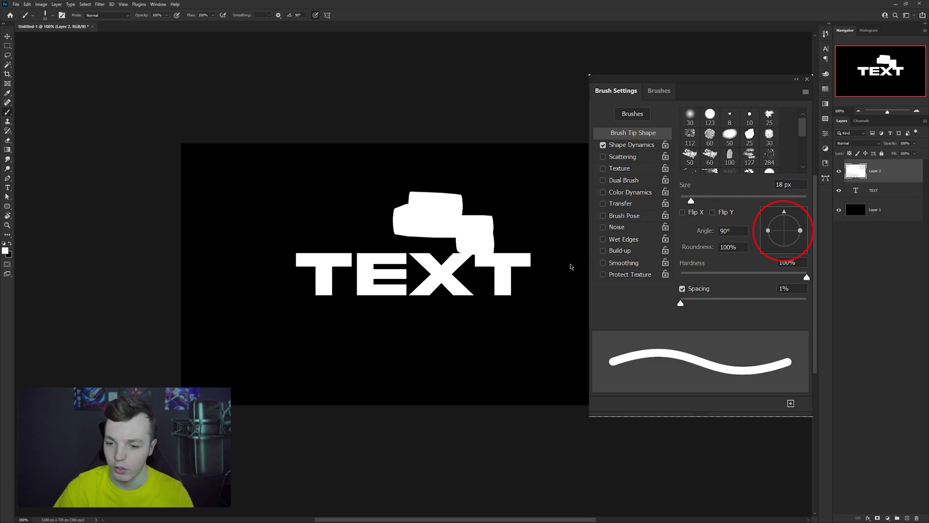
key("ctrl+z")
left_click_drag(283, 186, 355, 197)
left_click_drag(287, 221, 358, 221)
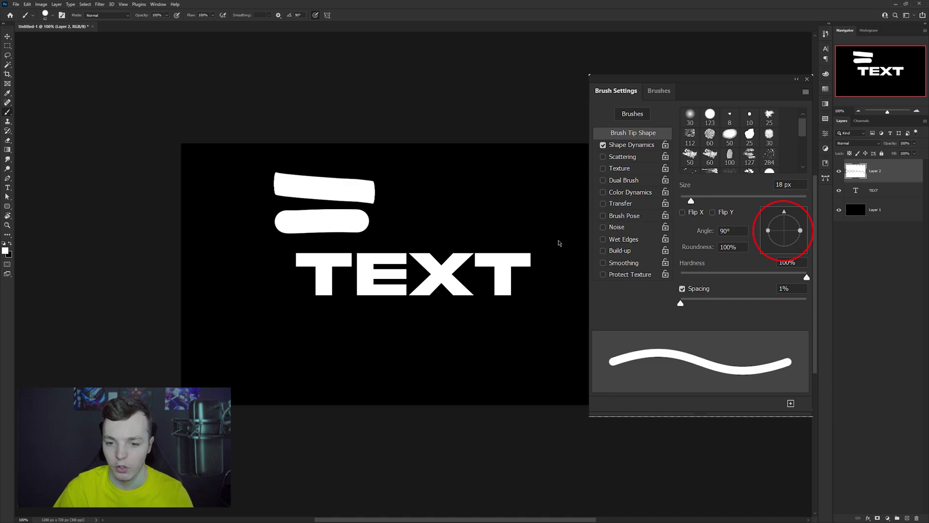
key("ctrl+z")
key("ctrl+z")
key("F5")
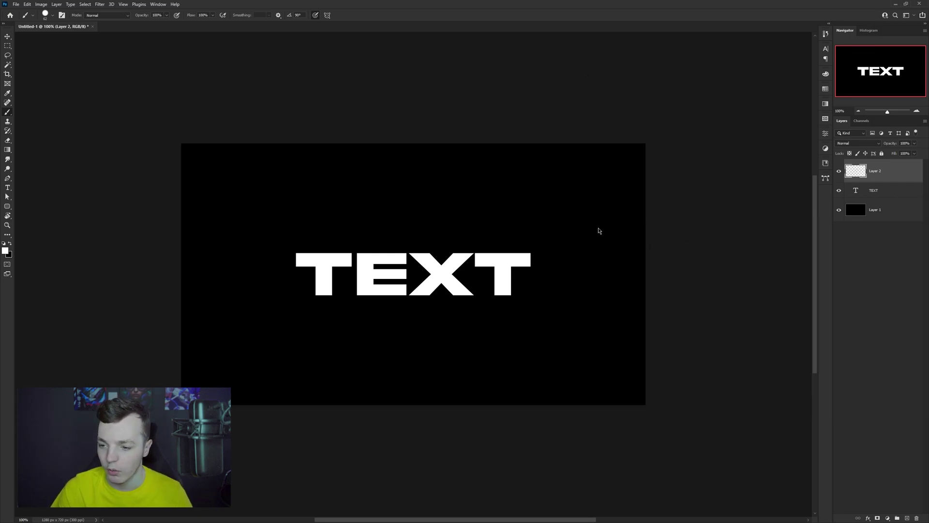
left_click(865, 226)
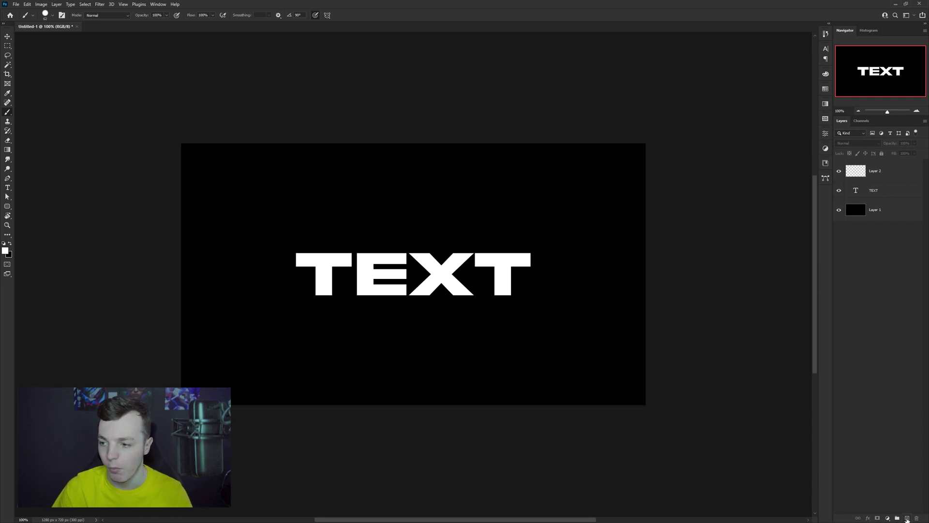
key("ctrl+shift+n")
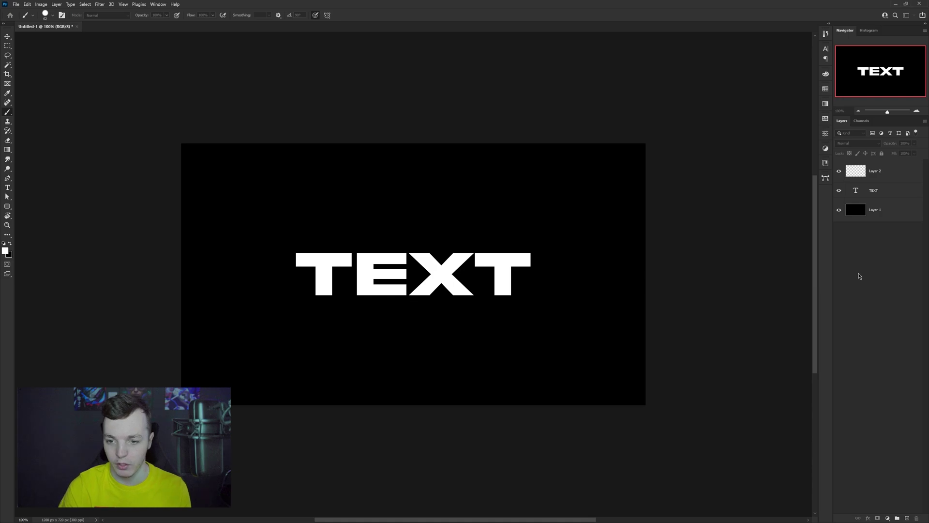
Try upward strokes from the letter E with different brush sizes, undoing each attempt.
mouse_move(380, 244)
left_mouse_down()
mouse_move(367, 244)
mouse_move(368, 34)
left_mouse_up()
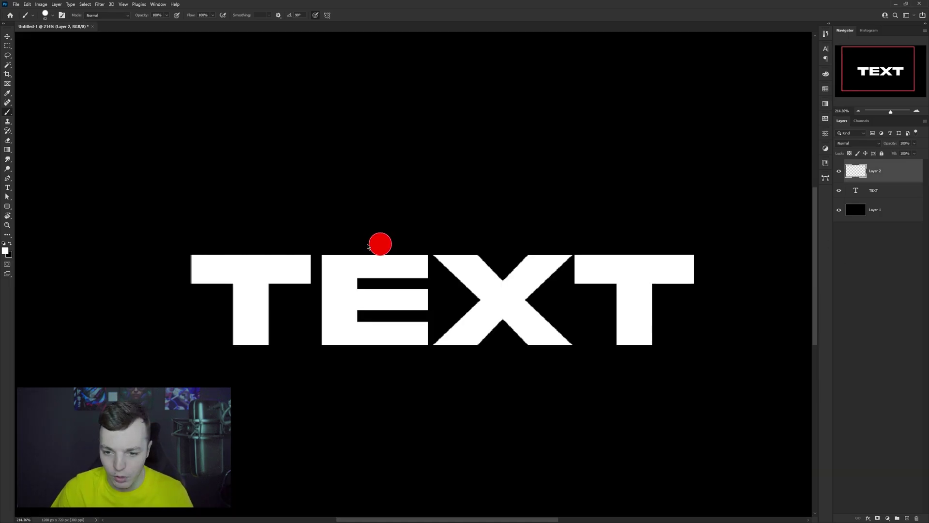
key("ctrl+z")
mouse_move(340, 269)
left_mouse_down()
mouse_move(346, 181)
mouse_move(381, 81)
left_mouse_up()
key("ctrl+z")
left_click_drag(337, 253, 366, 253)
mouse_move(363, 225)
left_mouse_down()
mouse_move(382, 217)
mouse_move(450, 19)
mouse_move(438, 12)
left_mouse_up()
key("ctrl+z")
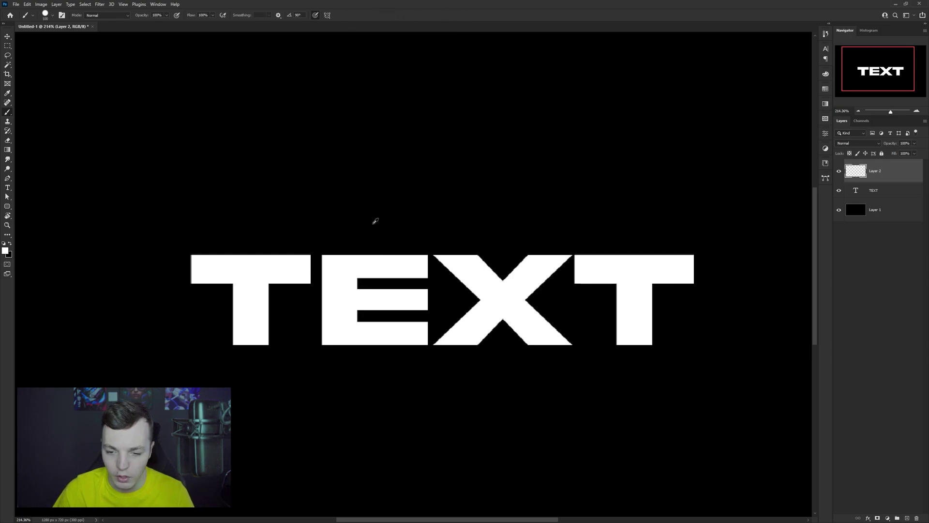
mouse_move(352, 256)
left_mouse_down()
mouse_move(384, 143)
mouse_move(397, 135)
mouse_move(343, 251)
mouse_move(391, 26)
left_mouse_up()
key("ctrl+z")
left_click_drag(401, 163, 376, 180)
scroll(376, 180, "up", 2)
key("ctrl+z")
scroll(345, 317, "up", 3)
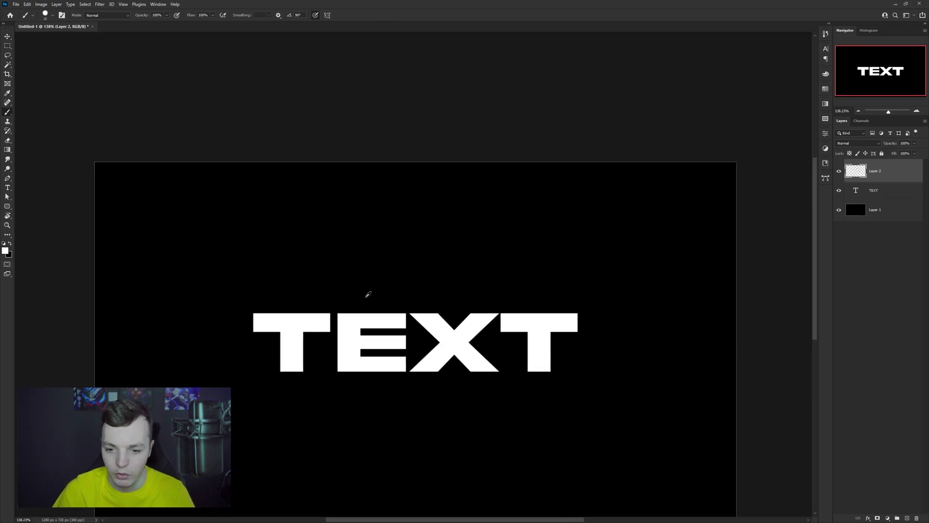
Try to paint a filled white column from the letter E to the canvas's upper edge, and undo it.
mouse_move(344, 315)
left_mouse_down()
mouse_move(356, 129)
mouse_move(403, 137)
mouse_move(380, 156)
mouse_move(389, 300)
mouse_move(353, 312)
left_mouse_up()
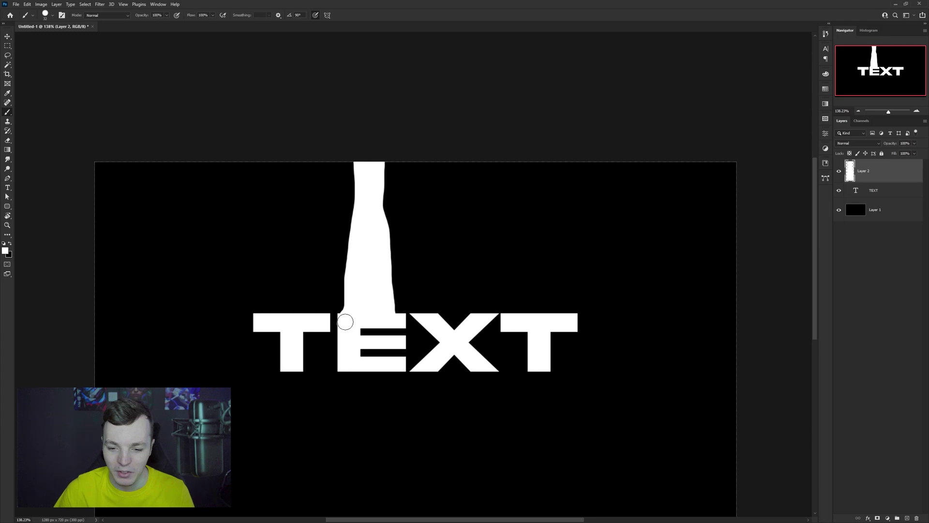
left_click_drag(345, 321, 351, 287)
key("ctrl+z")
left_click_drag(348, 322, 364, 155)
key("ctrl+z")
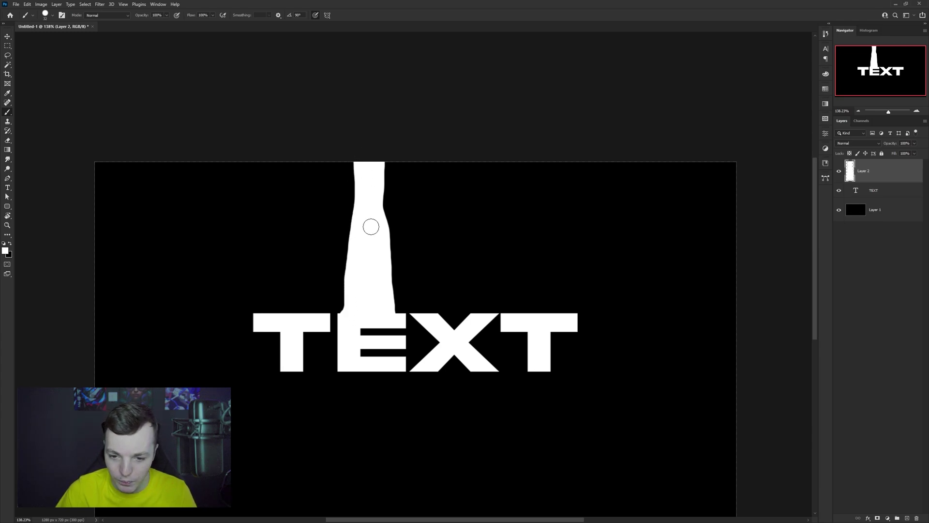
key("ctrl+z")
key("ctrl+z")
key("ctrl+z")
key("ctrl+z")
key("ctrl+z")
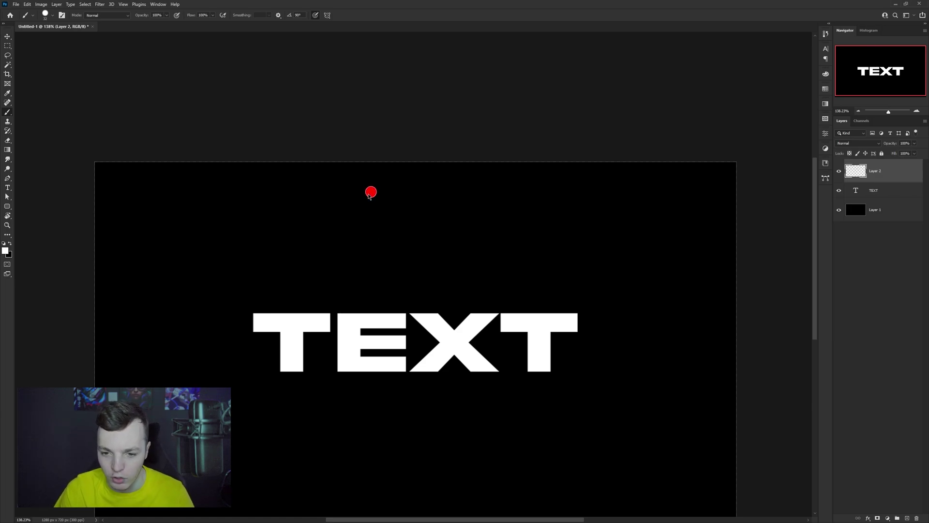
Try thin wavy white strands from the canvas's upper edge down to the letter E, and undo them.
scroll(370, 192, "up", 3)
left_click_drag(349, 136, 333, 376)
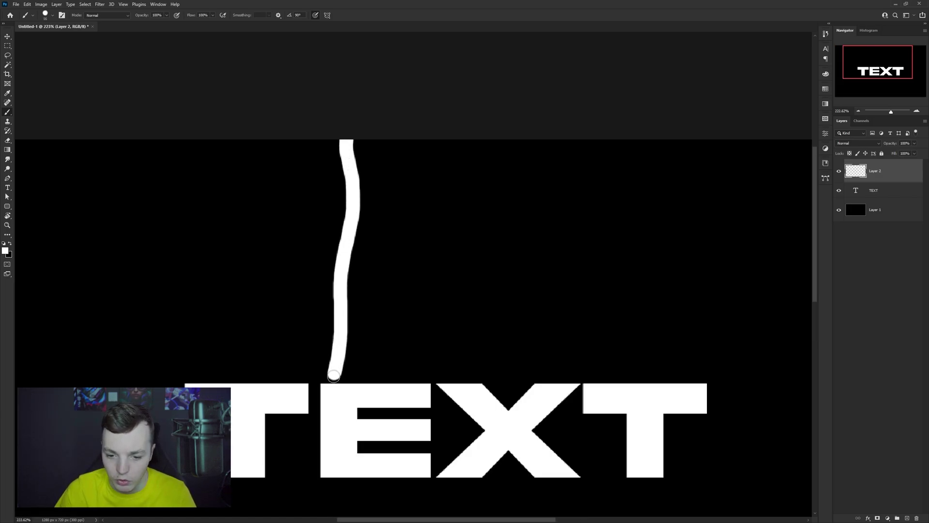
key("ctrl+z")
left_click_drag(348, 138, 346, 382)
mouse_move(399, 137)
left_mouse_down()
mouse_move(403, 390)
mouse_move(389, 138)
left_mouse_up()
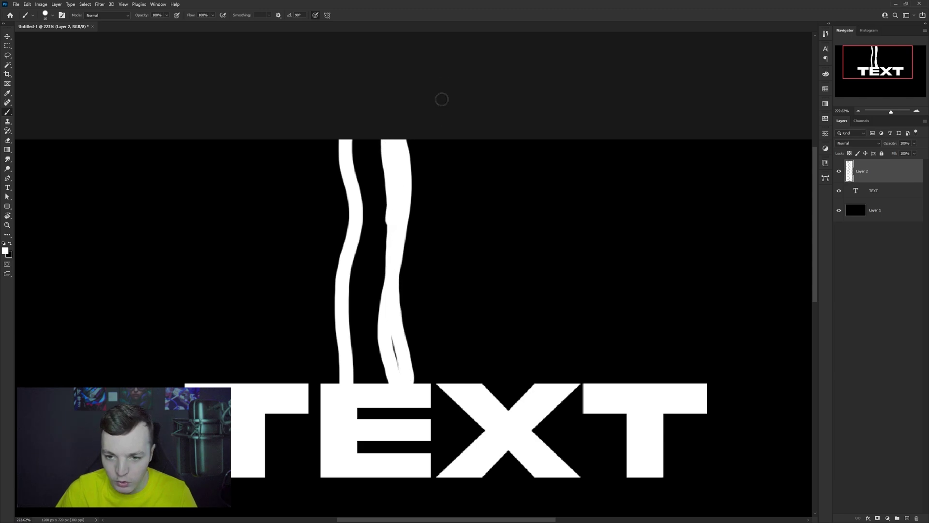
scroll(442, 99, "down", 3)
key("ctrl+z")
key("ctrl+z")
key("ctrl+z")
Try side outlines for the column above the letter E, using straight and freehand strokes, and undo them.
left_click(367, 200)
left_click(376, 354, "shift")
key("ctrl+z")
left_click_drag(366, 200, 366, 339)
mouse_move(393, 200)
left_mouse_down()
mouse_move(397, 343)
mouse_move(370, 337)
mouse_move(389, 325)
mouse_move(374, 199)
left_mouse_up()
key("ctrl+z")
key("ctrl+z")
Paint a solid white column from the letter E to the canvas's upper edge, flaring its base onto the letter.
left_click_drag(386, 310, 385, 192)
scroll(383, 280, "up", 5)
left_click(364, 276, "alt")
scroll(323, 288, "up", 1)
mouse_move(320, 280)
left_mouse_down()
mouse_move(305, 320)
mouse_move(273, 341)
mouse_move(306, 306)
mouse_move(315, 274)
left_mouse_up()
mouse_move(466, 331)
left_mouse_down()
mouse_move(509, 343)
mouse_move(469, 322)
mouse_move(434, 264)
mouse_move(475, 326)
left_mouse_up()
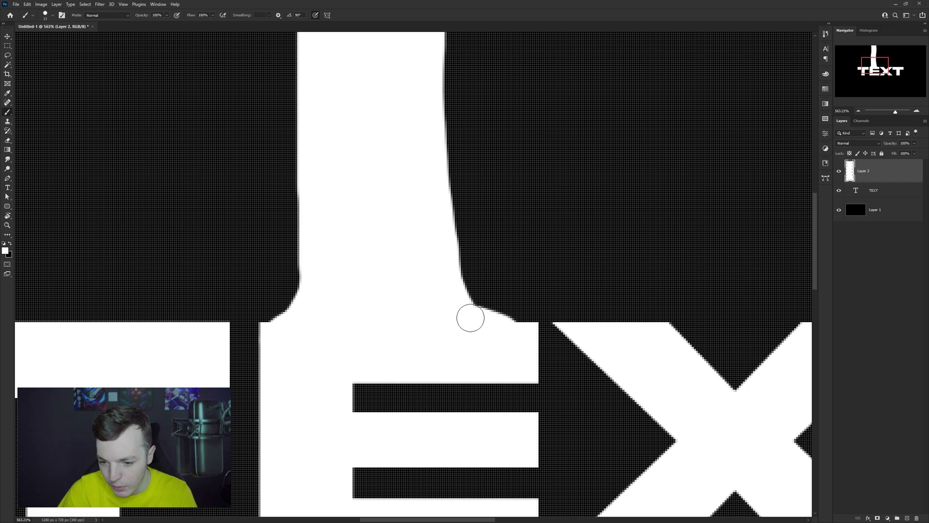
Toggle the visibility of the text layer and the painted layer to check how the column joins the letter E.
scroll(431, 276, "down", 3)
left_click(838, 191)
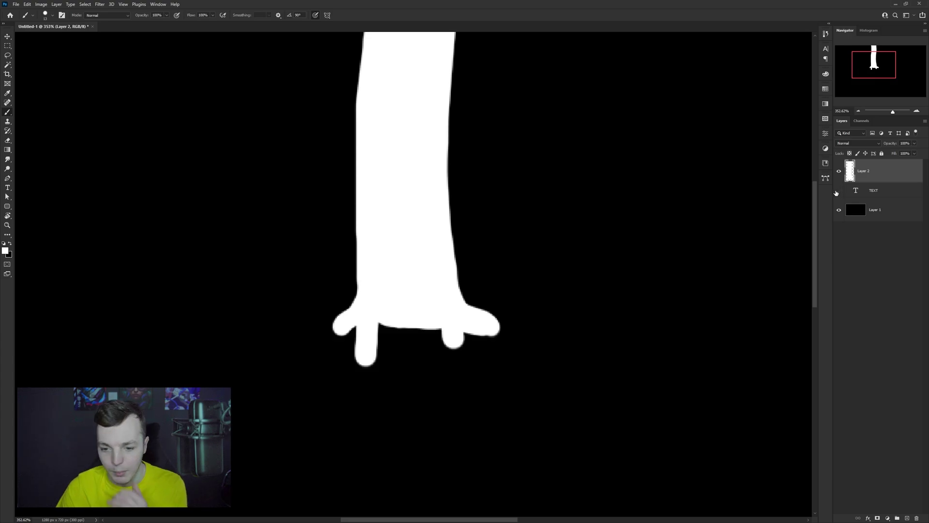
left_click(838, 191)
scroll(618, 251, "down", 3)
left_click(840, 171)
left_click(840, 172)
scroll(586, 251, "up", 3)
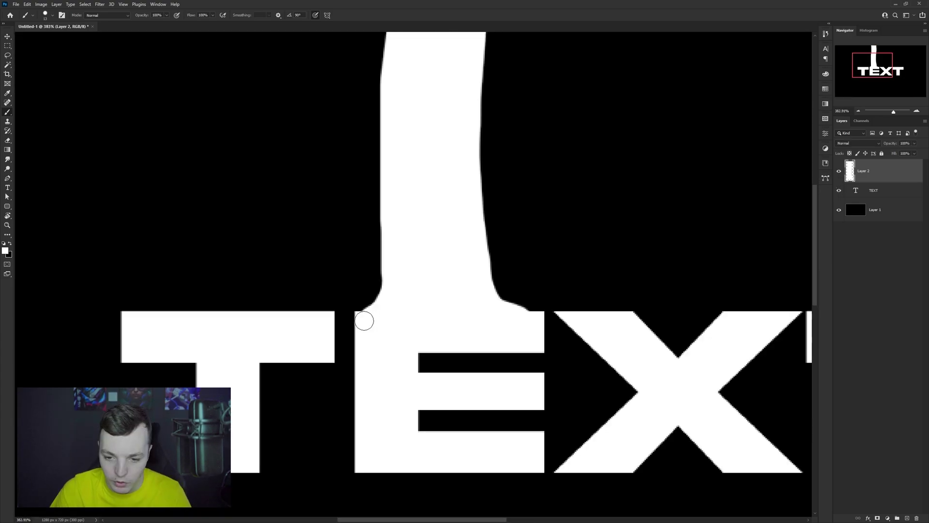
Smooth the column's flared base with white brush strokes so it blends into the letter E on both sides.
mouse_move(378, 305)
left_mouse_down()
mouse_move(397, 239)
mouse_move(470, 242)
mouse_move(472, 230)
mouse_move(523, 324)
left_mouse_up()
scroll(426, 256, "down", 1)
left_click_drag(425, 256, 380, 299)
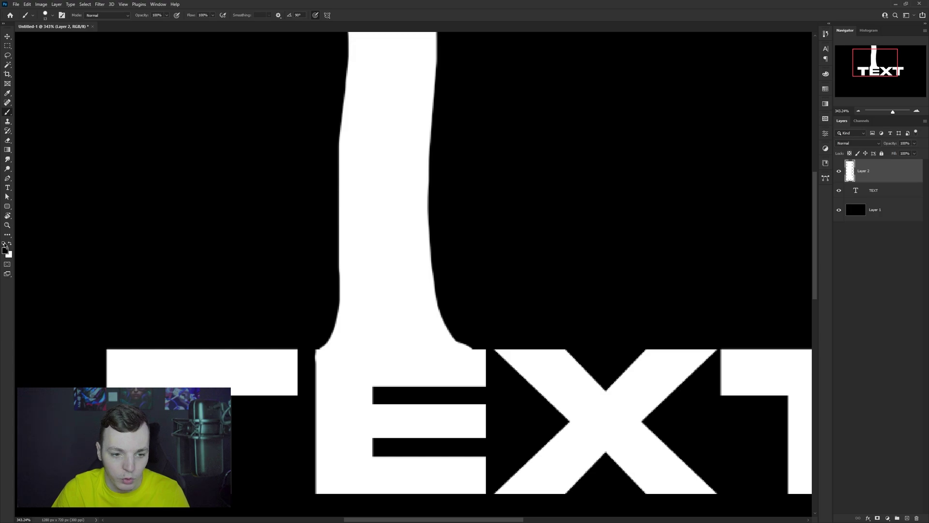
Set the foreground colour to bright yellow for painting over the white column.
left_click(5, 250)
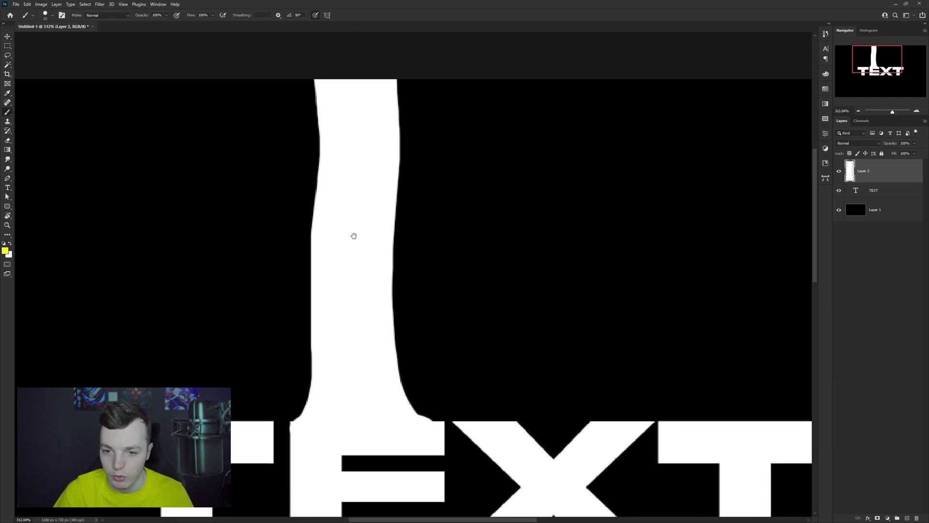
left_click_drag(333, 417, 332, 418)
left_click_drag(334, 81, 336, 81)
left_click_drag(337, 80, 338, 82)
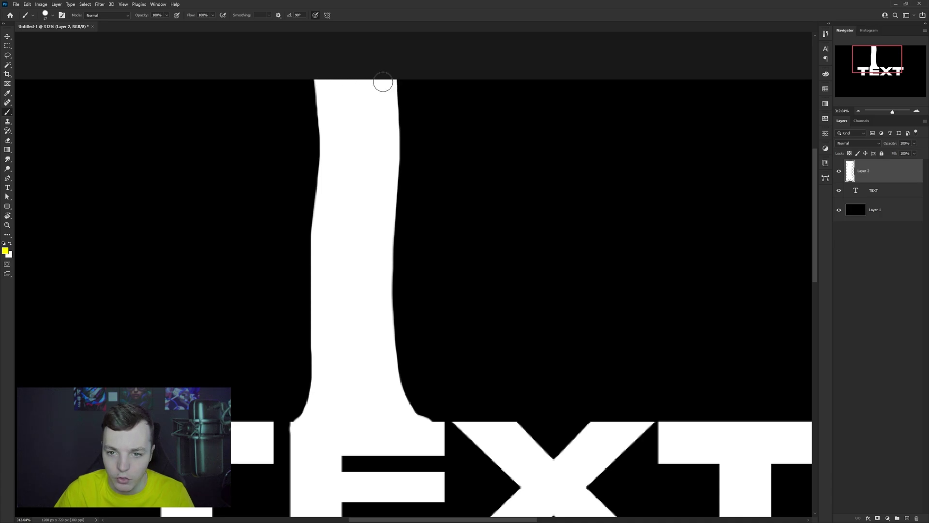
left_click(330, 84)
left_click(349, 84)
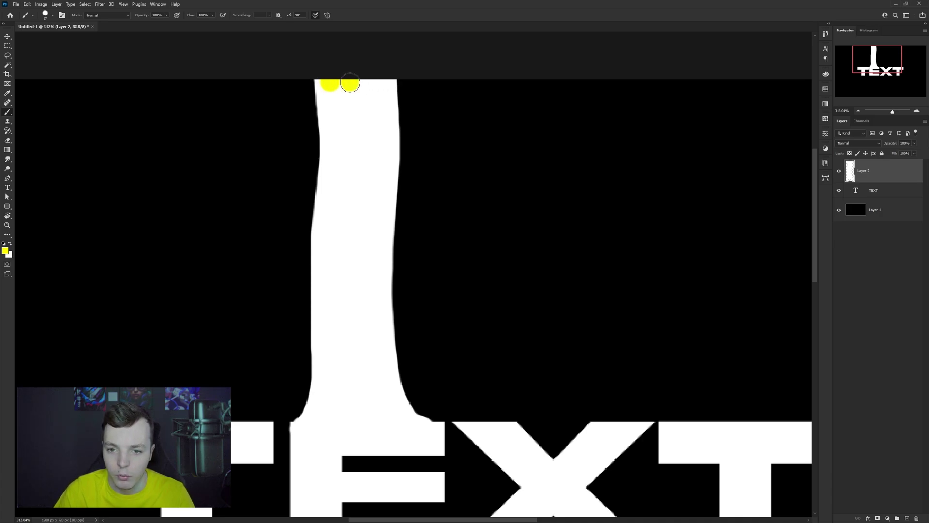
left_click(369, 84)
left_click(385, 84)
mouse_move(335, 80)
left_mouse_down()
mouse_move(332, 213)
mouse_move(346, 317)
left_mouse_up()
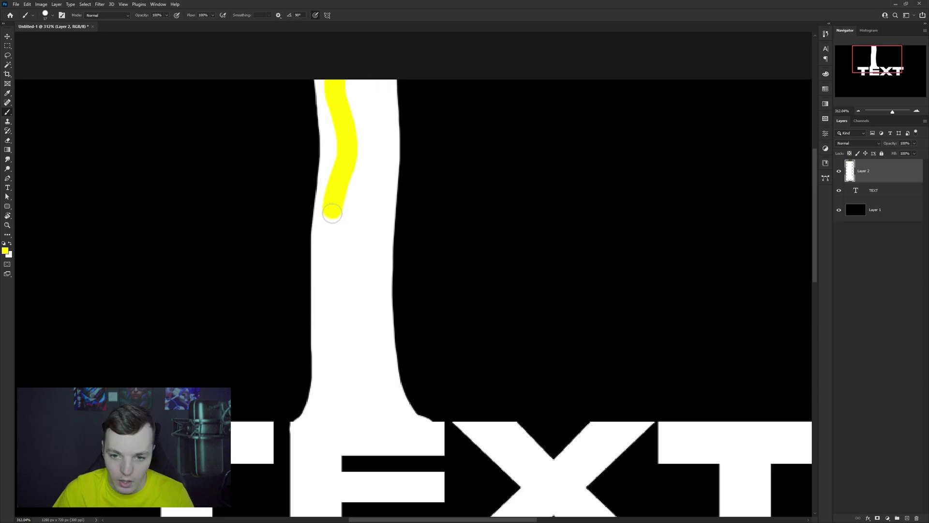
key("ctrl+z")
Paint a wavy yellow stripe along the white column above the E, and a bright green stripe directly to its right.
mouse_move(324, 419)
left_mouse_down()
mouse_move(343, 221)
mouse_move(340, 45)
left_mouse_up()
mouse_move(335, 145)
left_mouse_down()
mouse_move(342, 197)
mouse_move(323, 421)
left_mouse_up()
left_click(5, 250)
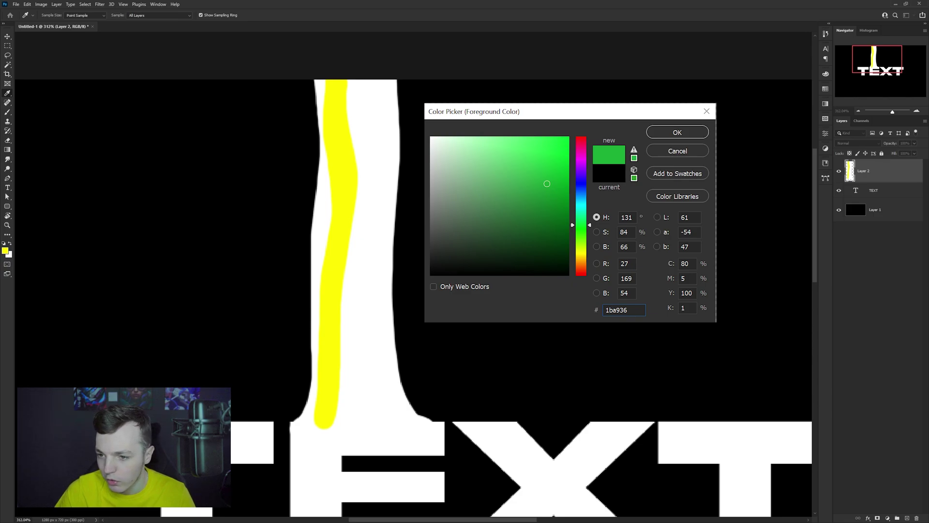
key("Return")
left_click_drag(357, 213, 342, 420)
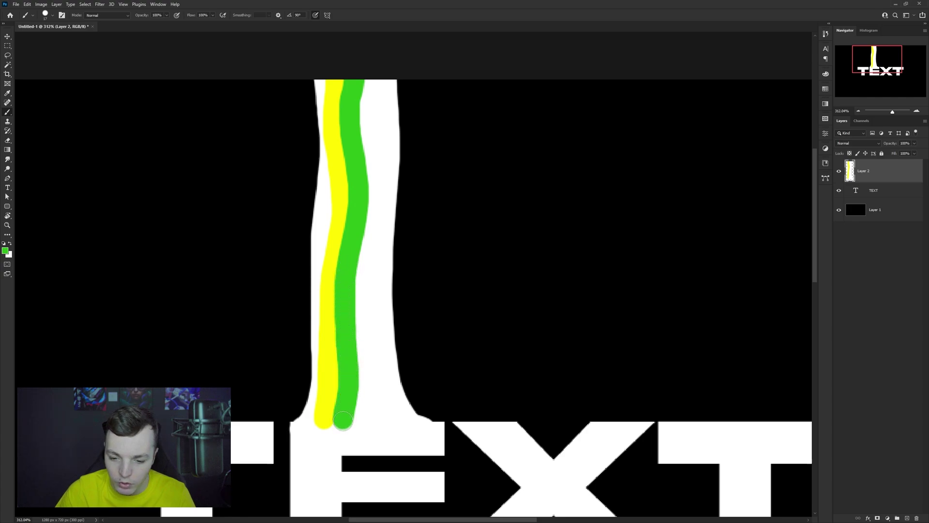
mouse_move(351, 386)
left_mouse_down()
mouse_move(343, 307)
mouse_move(365, 179)
mouse_move(361, 81)
left_mouse_up()
Choose a light blue foreground colour and paint a wavy stripe to the right of the green one.
left_click(5, 250)
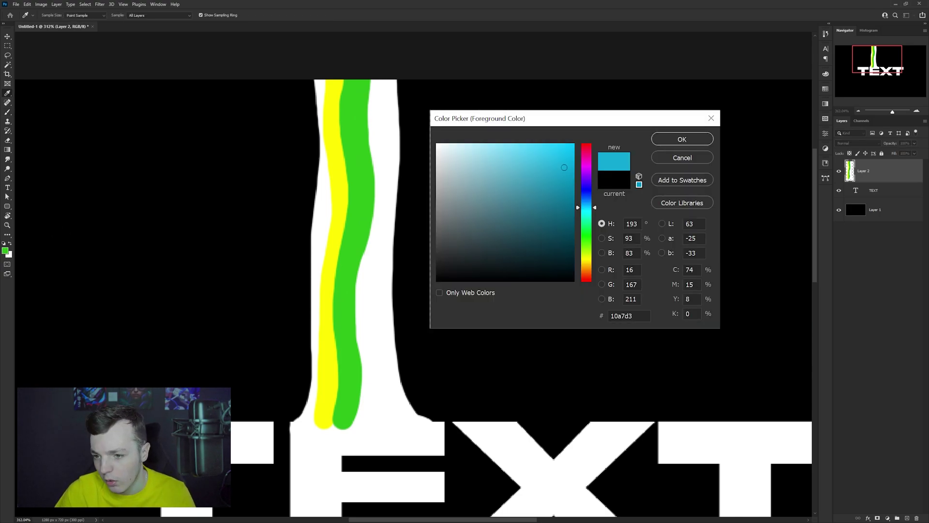
left_click(681, 139)
left_click_drag(367, 418, 364, 323)
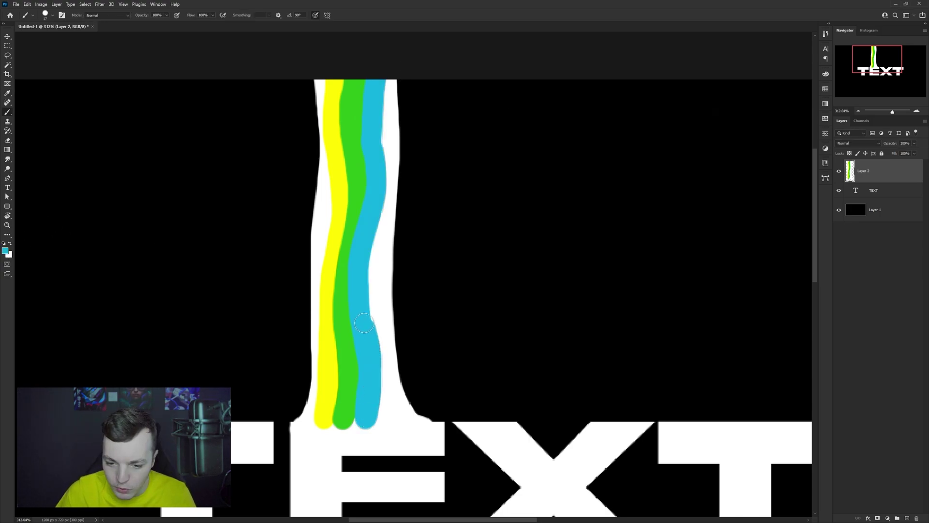
Set the foreground colour to white and return to the Brush tool for painting below the word TEXT.
scroll(377, 77, "down", 4)
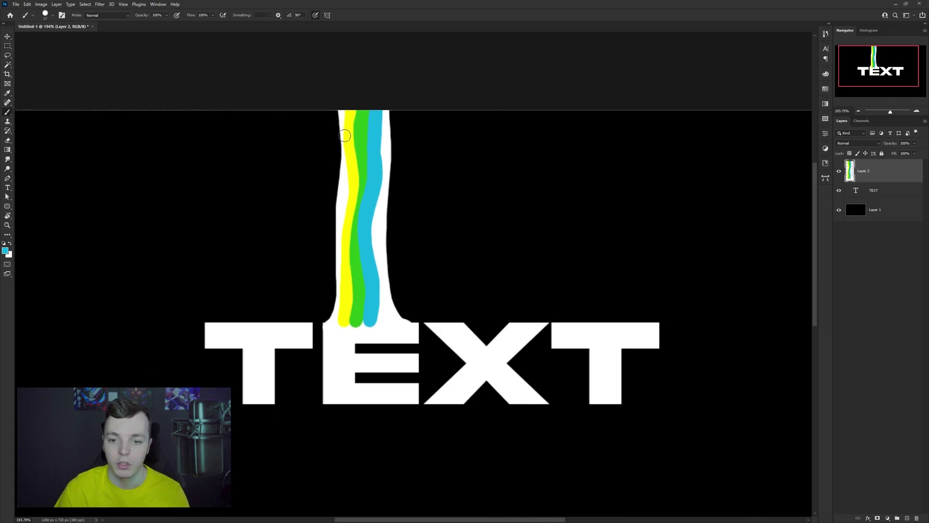
scroll(377, 183, "up", 1)
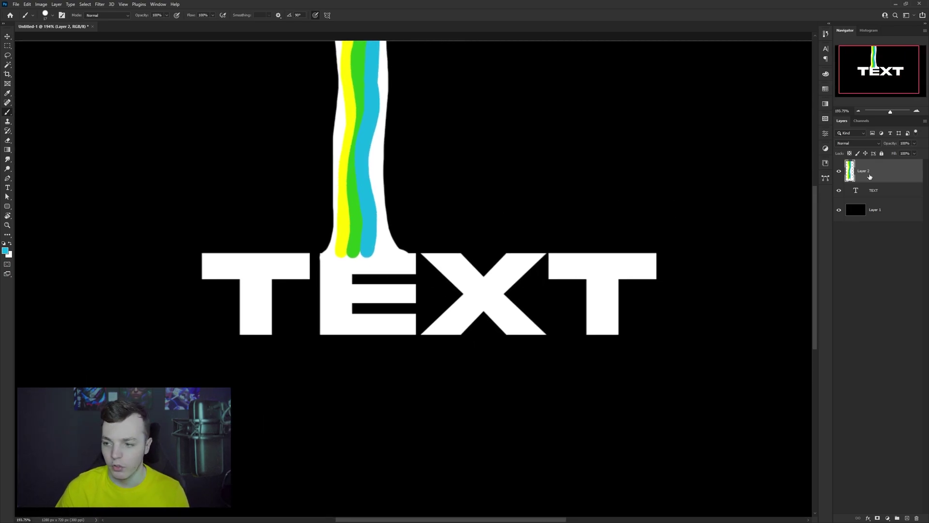
scroll(397, 383, "down", 2)
key("i")
key("b")
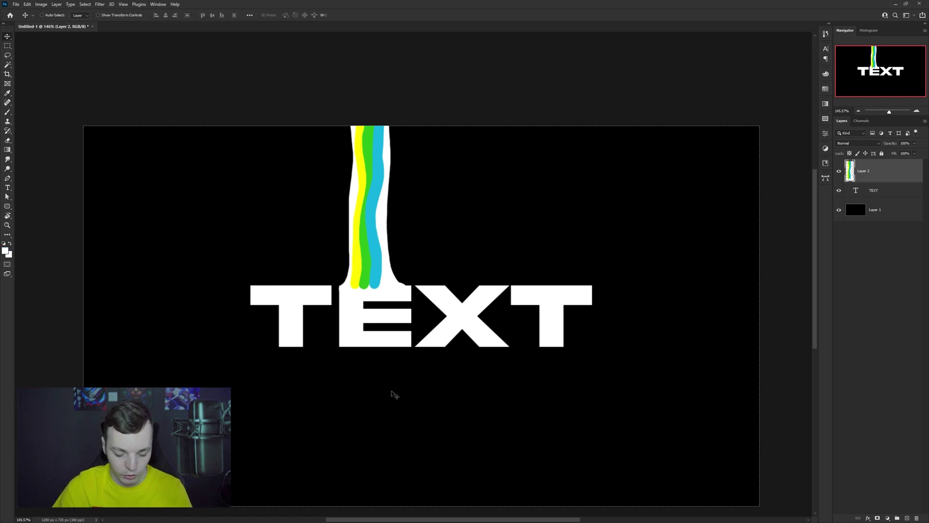
Try to paint a white column from the E's underside to the canvas's lower edge and trim its right side with the Eraser.
scroll(363, 339, "up", 2)
mouse_move(333, 297)
left_mouse_down()
mouse_move(346, 316)
mouse_move(349, 356)
mouse_move(332, 477)
left_mouse_up()
key("ctrl+z")
left_click(352, 362)
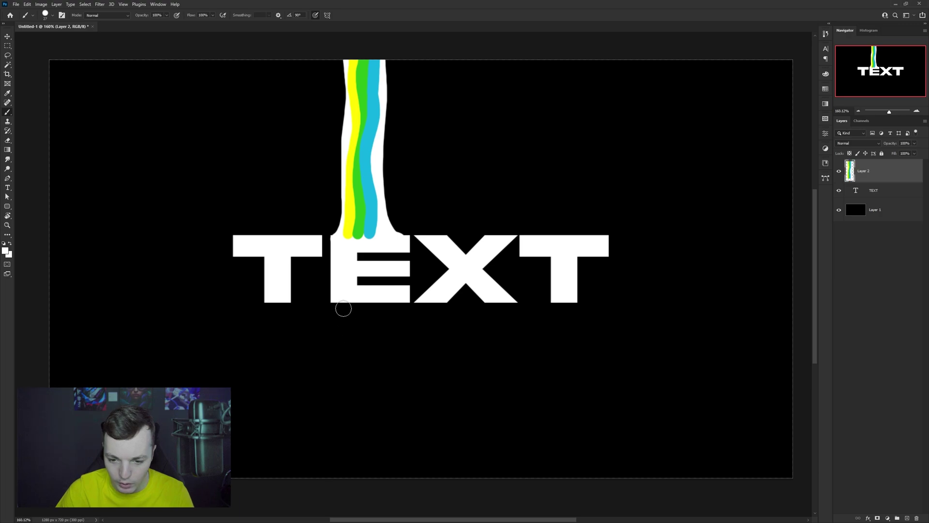
mouse_move(339, 300)
left_mouse_down()
mouse_move(357, 339)
mouse_move(346, 309)
mouse_move(353, 463)
mouse_move(339, 500)
left_mouse_up()
key("ctrl+z")
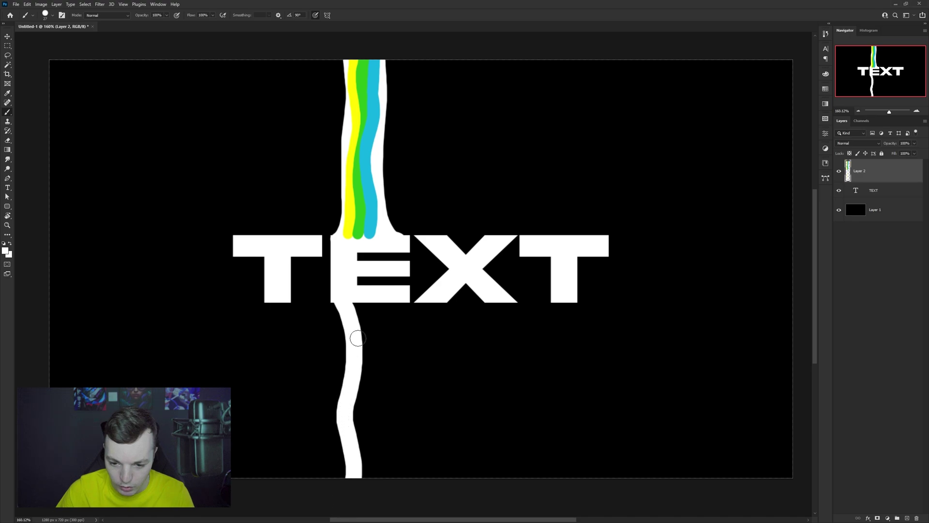
mouse_move(340, 299)
left_mouse_down()
mouse_move(350, 356)
mouse_move(350, 487)
left_mouse_up()
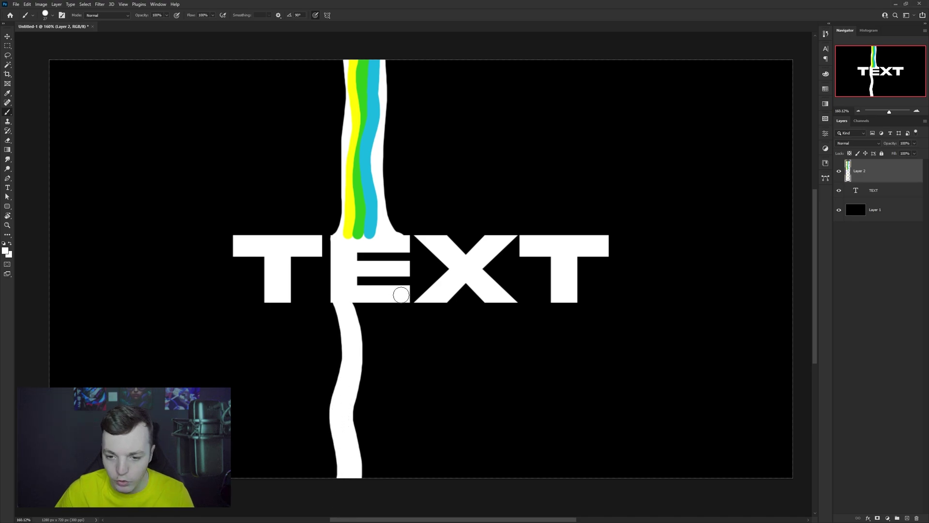
left_click_drag(397, 304, 392, 383)
key("e")
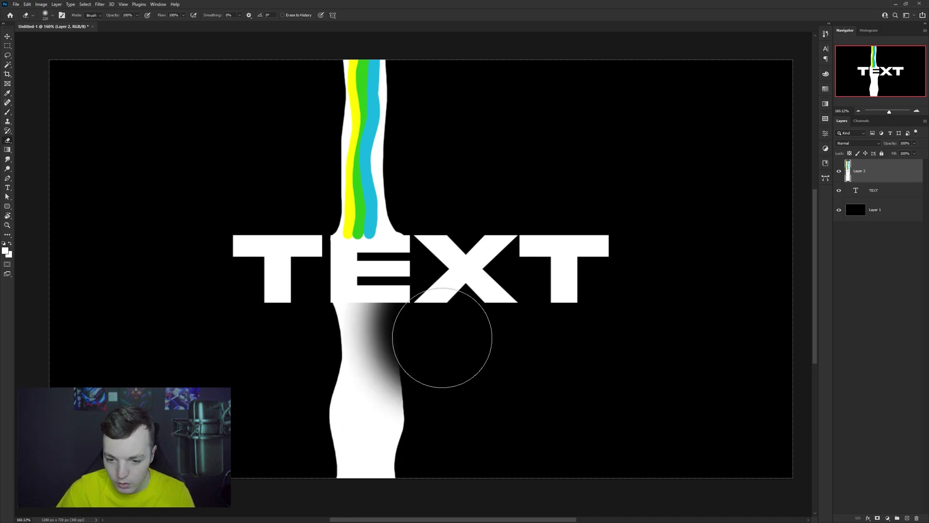
key("ctrl+z")
Paint a white column from both lower corners of the letter E down to the canvas's lower edge and fill it in.
left_click_drag(522, 151, 429, 109)
left_click_drag(406, 310, 376, 479)
key("b")
scroll(363, 294, "down", 3)
key("ctrl+z")
key("ctrl+z")
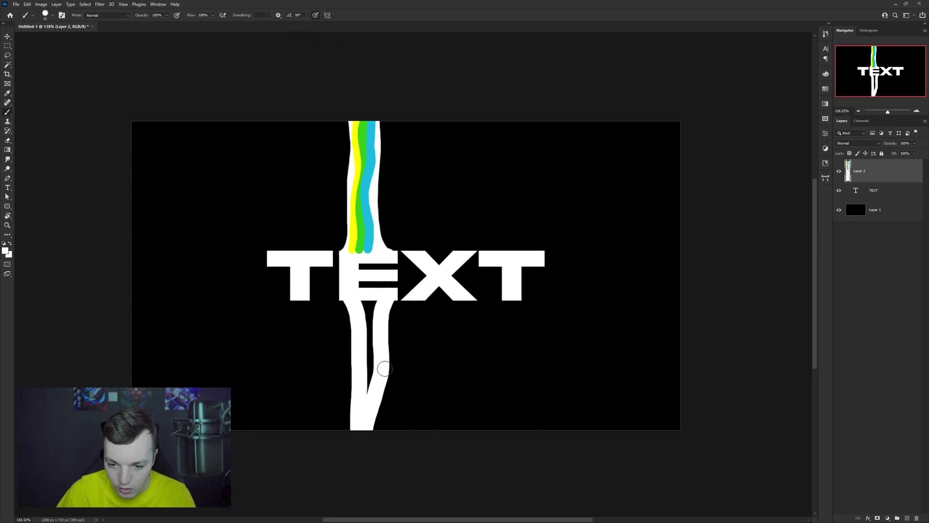
left_click_drag(385, 369, 383, 435)
Paint yellow, green and blue vertical stripes along the lower white column, sampling each colour from the upper stripes.
scroll(453, 358, "up", 3)
left_click(307, 193, "alt")
mouse_move(311, 278)
left_mouse_down()
mouse_move(317, 466)
mouse_move(332, 467)
left_mouse_up()
left_click(317, 194, "alt")
left_click(331, 183, "alt")
mouse_move(346, 274)
left_mouse_down()
mouse_move(344, 468)
mouse_move(347, 435)
left_mouse_up()
left_click(329, 301, "alt")
left_click_drag(327, 302, 330, 461)
Thicken the coloured stripes of the upper column with brush strokes in colours sampled from them.
scroll(361, 469, "down", 3)
left_click(340, 192, "alt")
left_click_drag(340, 187, 344, 266)
left_click(331, 254, "alt")
left_click_drag(332, 225, 333, 194)
scroll(334, 213, "down", 4)
left_click_drag(335, 208, 322, 245)
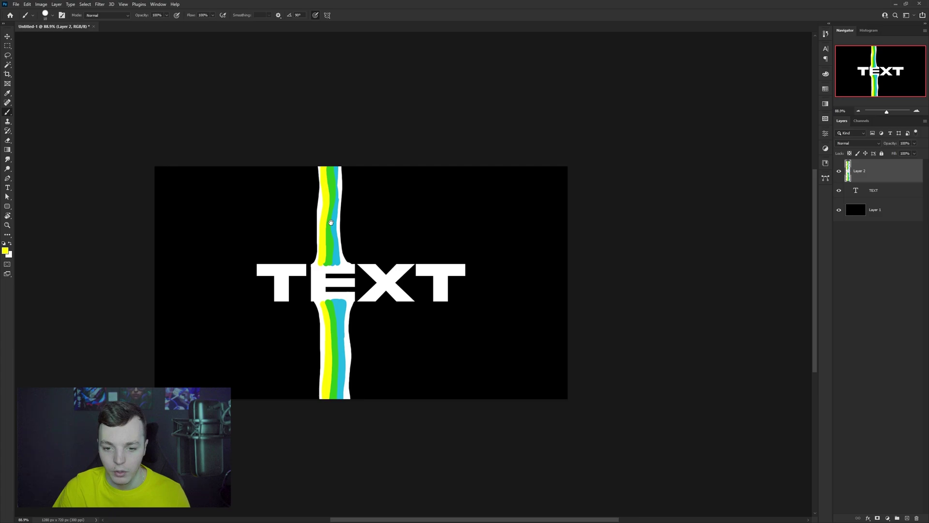
scroll(329, 223, "up", 3)
left_click_drag(261, 186, 261, 192)
scroll(292, 237, "up", 2)
left_click_drag(293, 227, 289, 224)
scroll(304, 217, "down", 1)
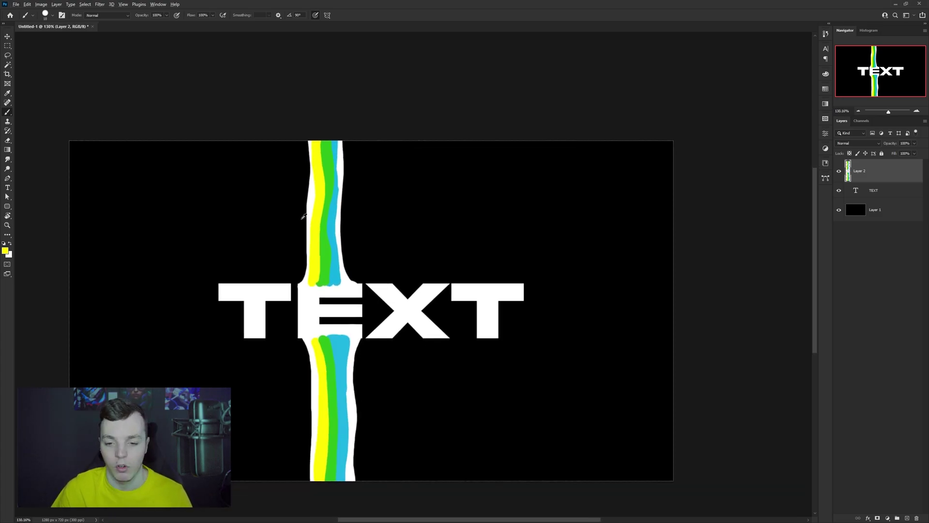
scroll(303, 217, "up", 1)
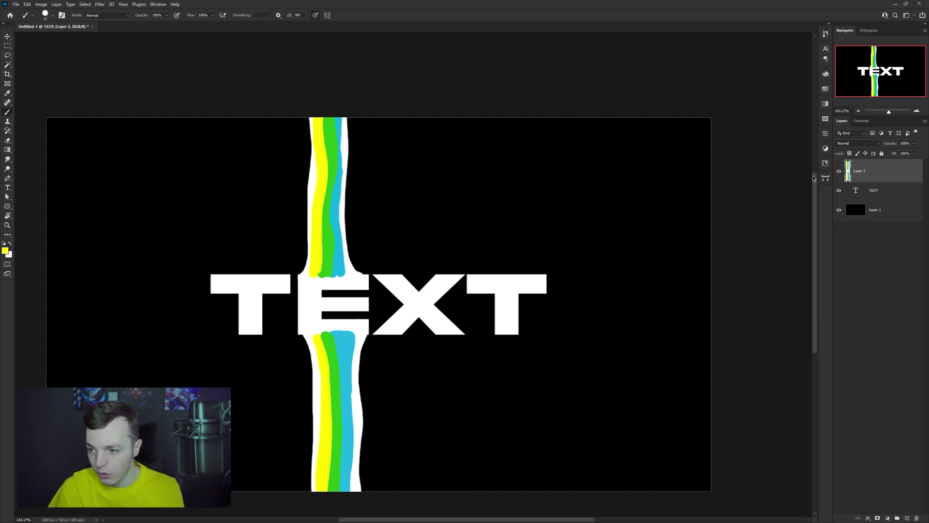
Add a Hue/Saturation adjustment layer with hue +10 and saturation +100, and delete its layer mask.
left_click(887, 518)
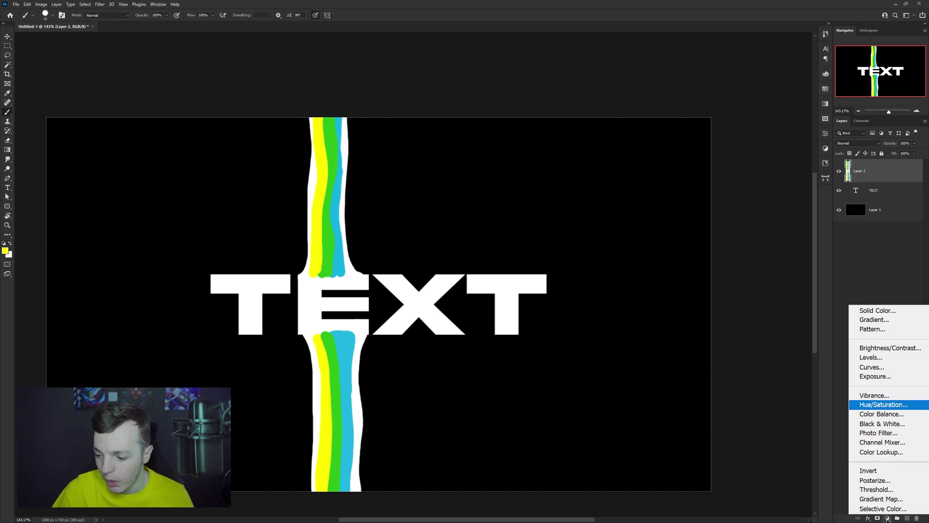
left_click(884, 404)
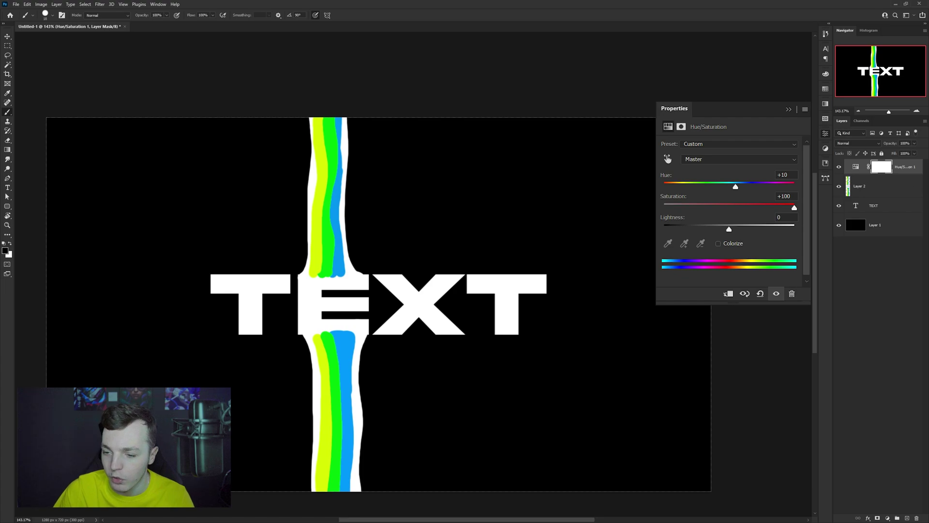
left_click(825, 133)
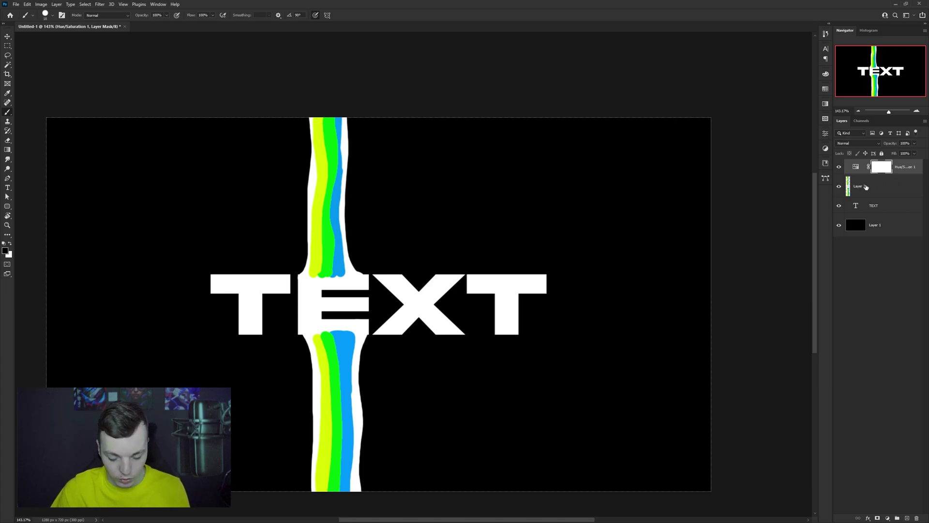
key("Delete")
Create a new empty layer on top of the layer stack and switch to the Mixer Brush tool.
key("ctrl+shift+alt+n")
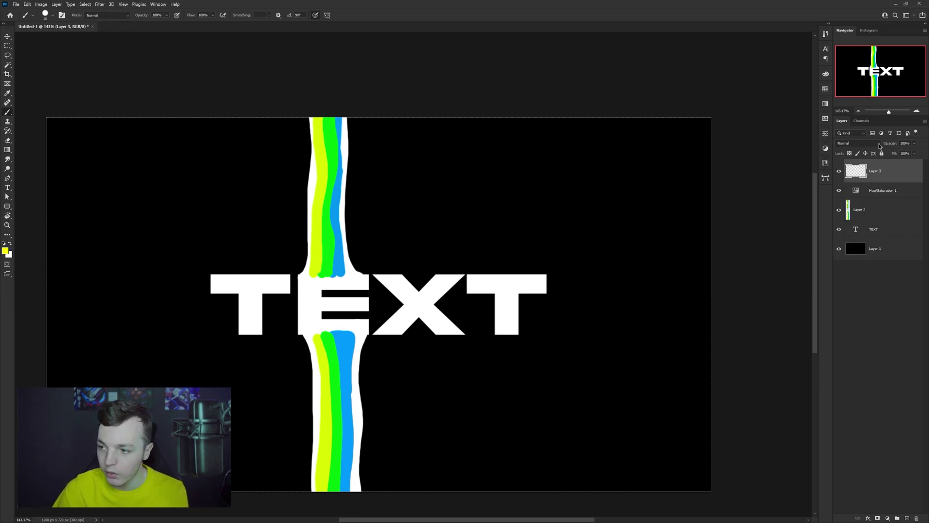
key("shift+b")
key("shift+b")
key("shift+b")
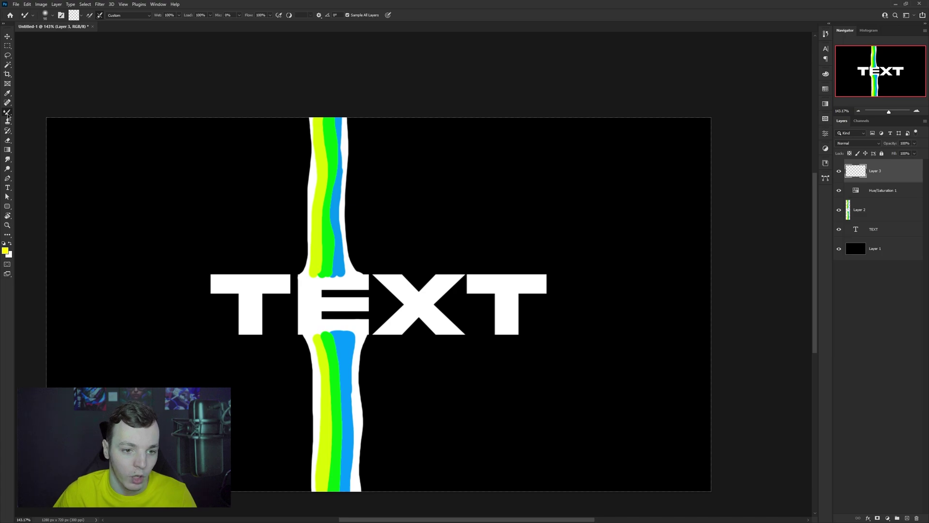
right_click(8, 114)
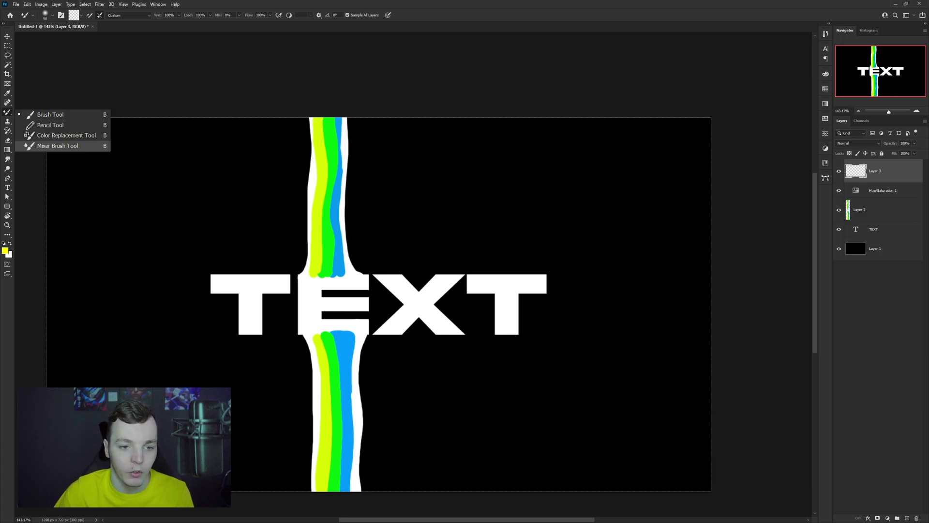
left_click(57, 145)
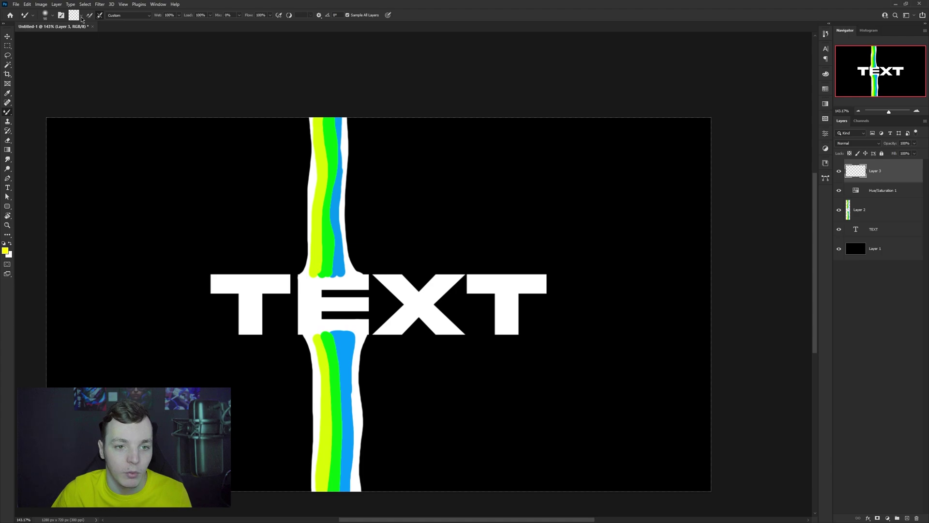
mouse_move(174, 168)
left_mouse_down()
mouse_move(165, 96)
mouse_move(153, 95)
left_mouse_up()
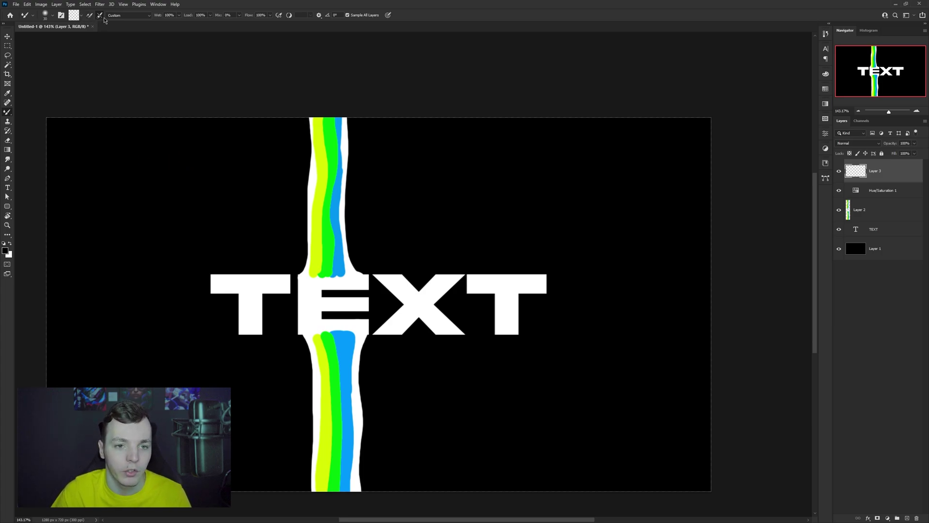
left_click(59, 16)
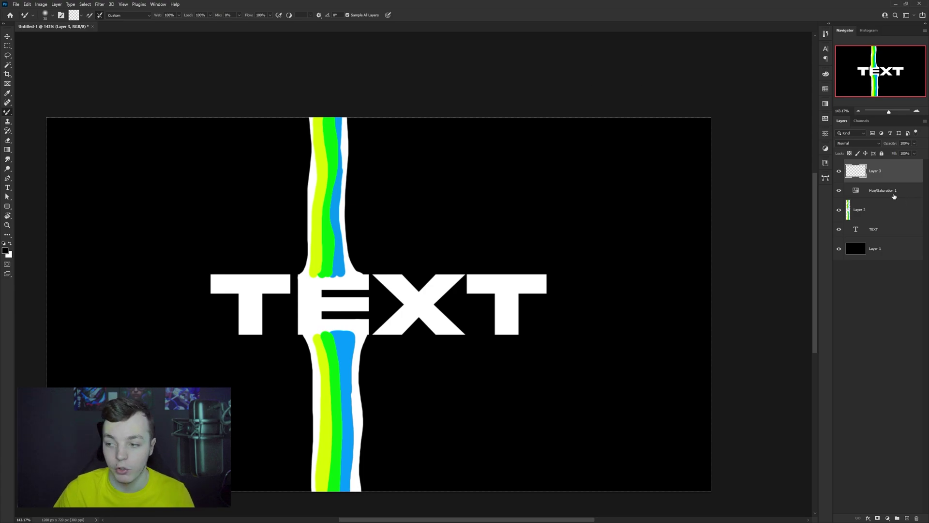
Move the empty top layer below the Hue/Saturation adjustment layer.
left_click(892, 194)
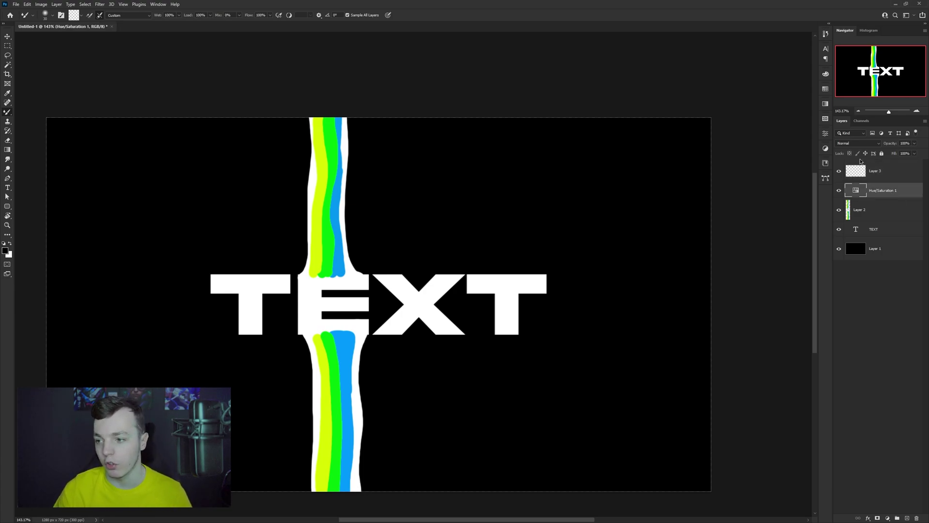
left_click(868, 173)
scroll(319, 258, "up", 2)
mouse_move(325, 211)
left_mouse_down()
mouse_move(323, 238)
mouse_move(325, 228)
left_mouse_up()
right_click(323, 230, "alt")
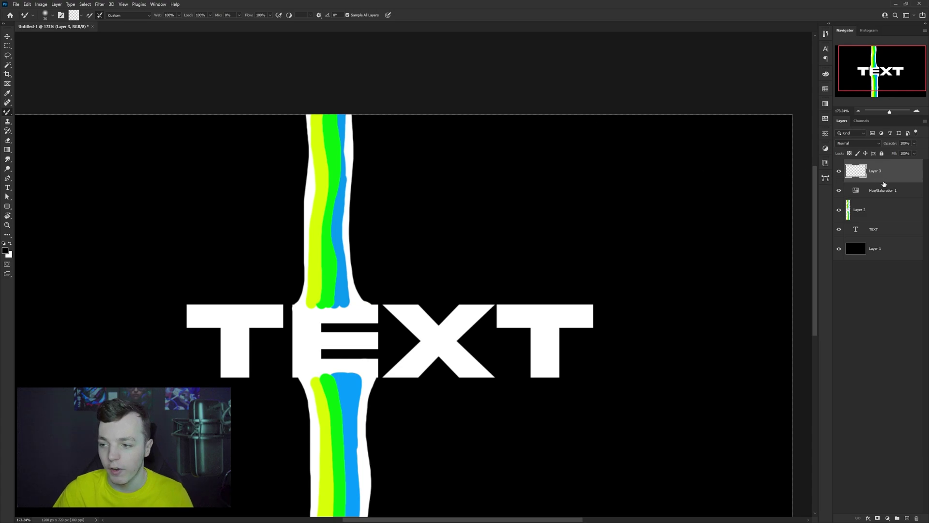
left_click_drag(884, 185, 884, 196)
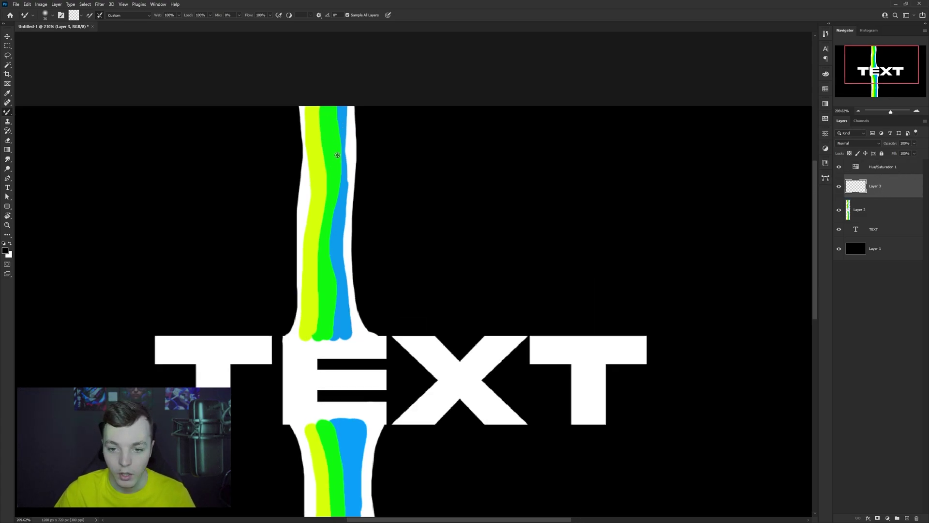
Try a few Mixer Brush strokes over the upper column's coloured stripes and undo them.
scroll(328, 178, "up", 2)
mouse_move(325, 77)
left_mouse_down()
mouse_move(323, 236)
mouse_move(337, 298)
mouse_move(325, 79)
mouse_move(314, 290)
mouse_move(302, 303)
mouse_move(303, 99)
mouse_move(350, 58)
mouse_move(360, 298)
mouse_move(304, 303)
mouse_move(358, 297)
mouse_move(335, 271)
mouse_move(331, 196)
left_mouse_up()
key("ctrl+z")
mouse_move(361, 275)
left_mouse_down()
mouse_move(313, 301)
mouse_move(296, 248)
mouse_move(301, 306)
mouse_move(307, 238)
mouse_move(289, 309)
mouse_move(311, 133)
mouse_move(350, 225)
left_mouse_up()
key("ctrl+z")
key("ctrl+z")
key("ctrl+z")
key("ctrl+z")
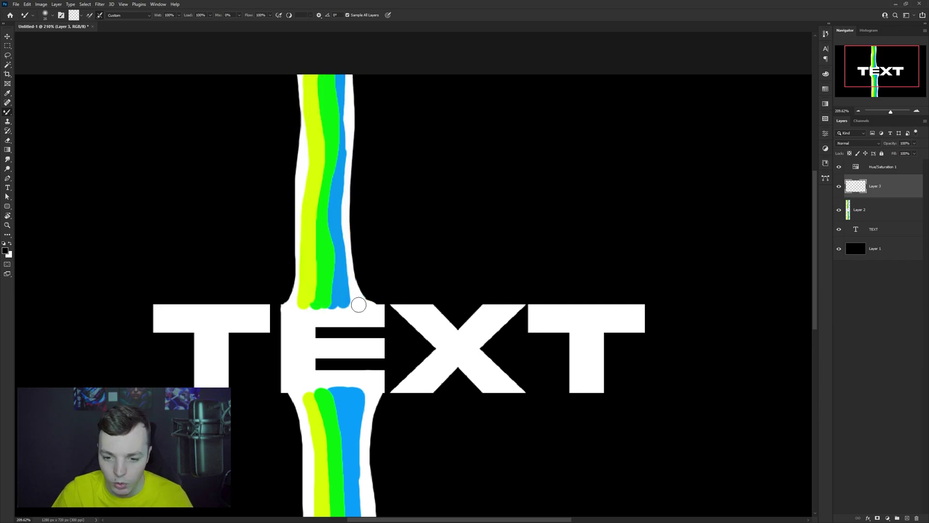
Blend the upper column's coloured stripes into each other with long vertical Mixer Brush strokes.
mouse_move(343, 306)
left_mouse_down()
mouse_move(336, 254)
mouse_move(341, 306)
mouse_move(328, 68)
left_mouse_up()
left_click_drag(326, 259, 322, 84)
left_click_drag(328, 121, 346, 121, "alt")
left_click_drag(320, 230, 312, 66)
mouse_move(331, 184)
left_mouse_down()
mouse_move(338, 92)
mouse_move(319, 271)
mouse_move(308, 45)
left_mouse_up()
Blend the lower column's coloured stripes with vertical Mixer Brush strokes, continuing the blending on an additional new layer.
left_click_drag(335, 300, 326, 448)
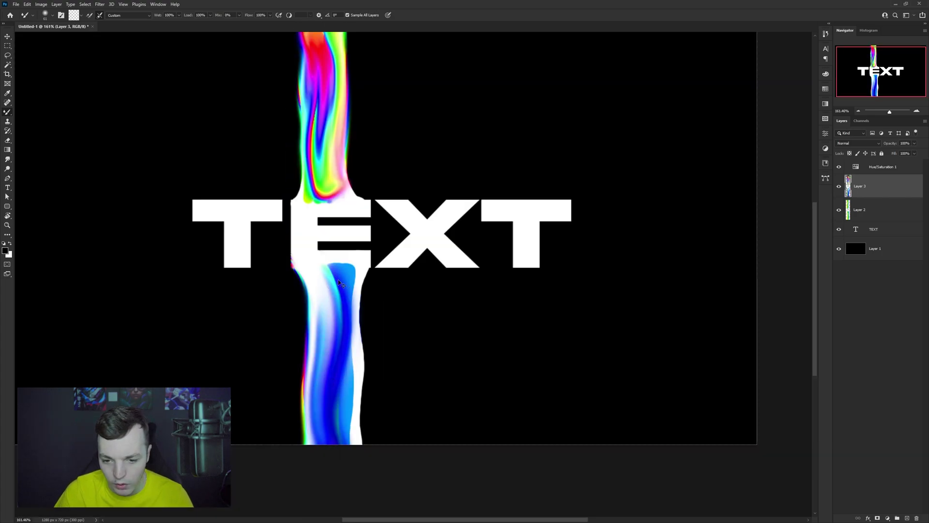
left_click_drag(340, 283, 334, 445)
mouse_move(339, 276)
left_mouse_down()
mouse_move(329, 392)
mouse_move(346, 448)
left_mouse_up()
key("ctrl+shift+alt+n")
mouse_move(339, 295)
left_mouse_down()
mouse_move(342, 392)
mouse_move(334, 463)
mouse_move(325, 326)
mouse_move(338, 337)
mouse_move(332, 432)
mouse_move(338, 334)
left_mouse_up()
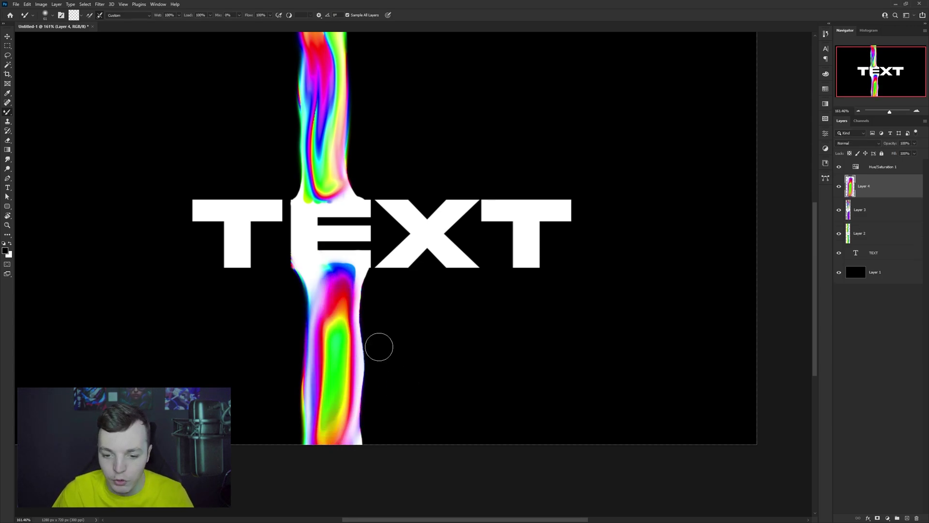
Add further Mixer Brush strokes over both the upper and the lower column.
scroll(380, 347, "down", 3)
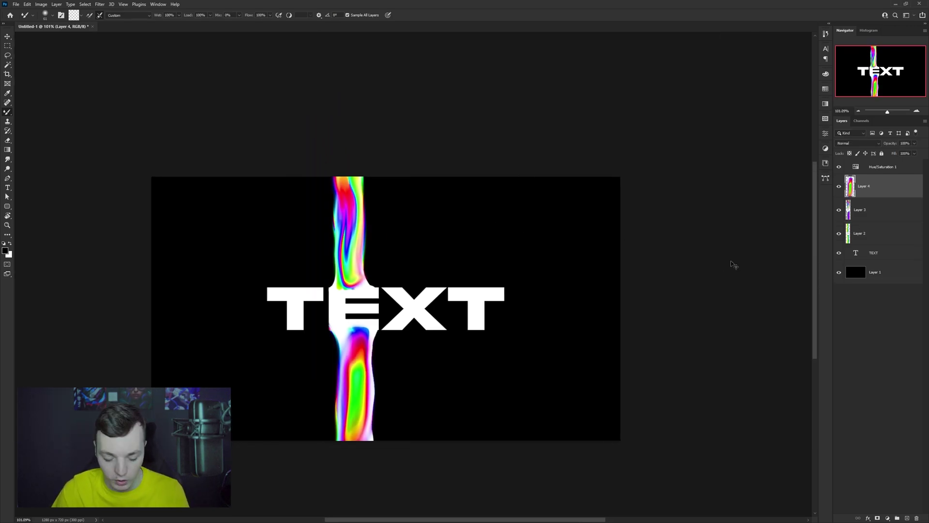
type("#")
key("Return")
left_click_drag(343, 186, 351, 290)
mouse_move(359, 334)
left_mouse_down()
mouse_move(361, 365)
mouse_move(372, 355)
mouse_move(374, 426)
mouse_move(343, 346)
mouse_move(348, 404)
left_mouse_up()
Delete the layers holding the Mixer Brush strokes and restore an empty layer above the painted stripes.
key("Delete")
key("Delete")
key("Delete")
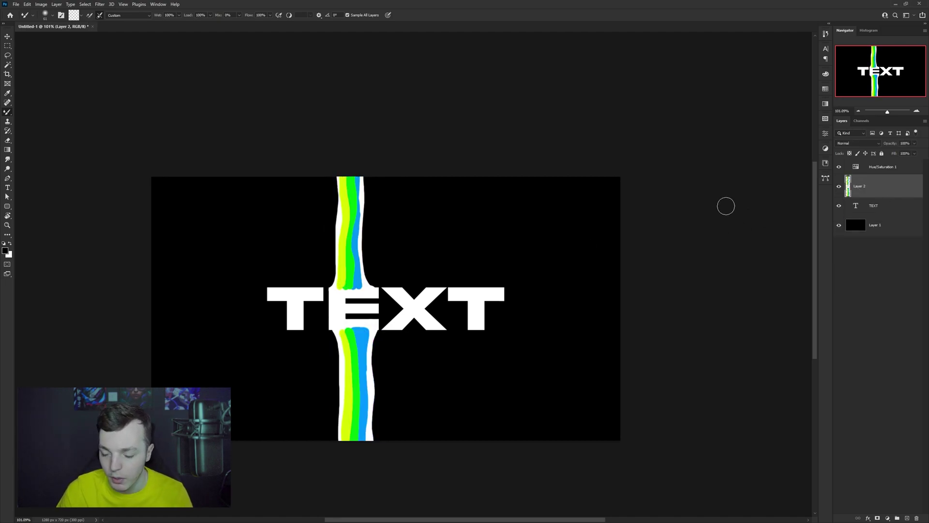
key("ctrl+z")
scroll(338, 257, "up", 3)
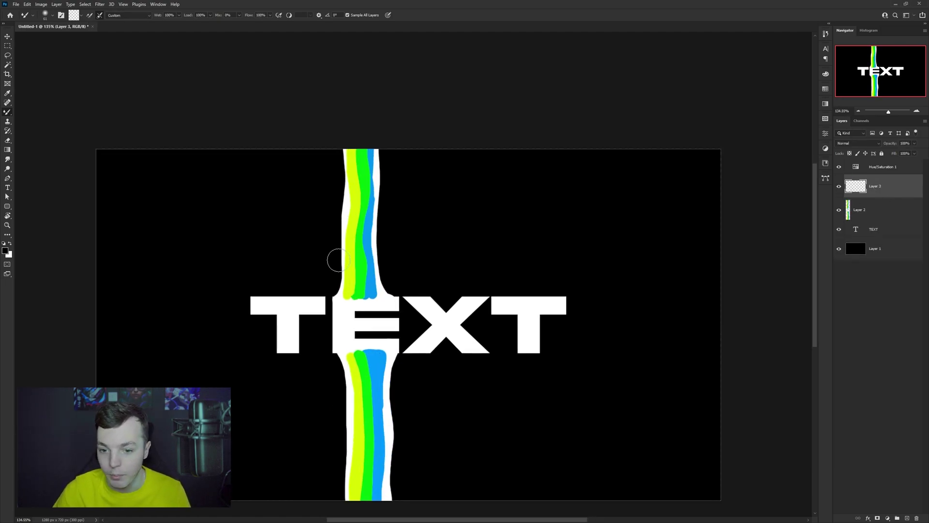
scroll(355, 293, "up", 5)
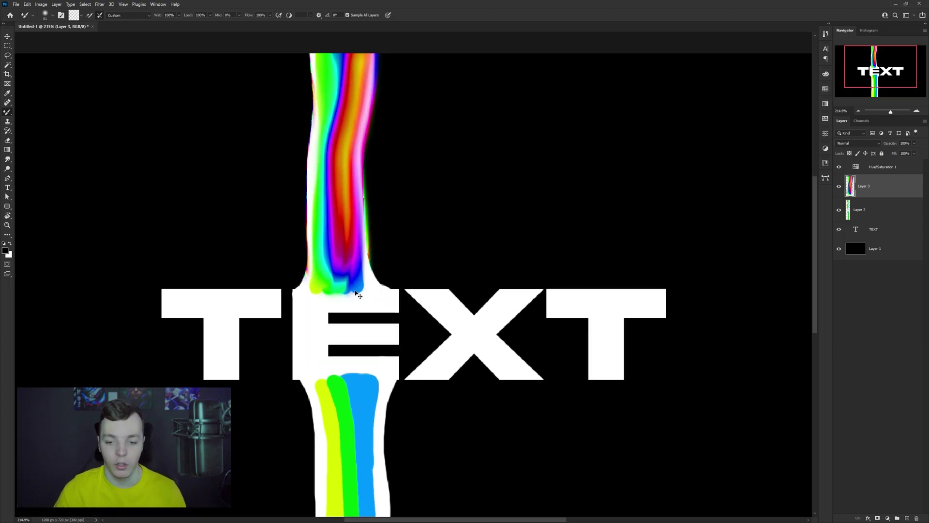
key("ctrl+z")
key("ctrl+z")
right_click(346, 290, "alt")
scroll(343, 292, "up", 3)
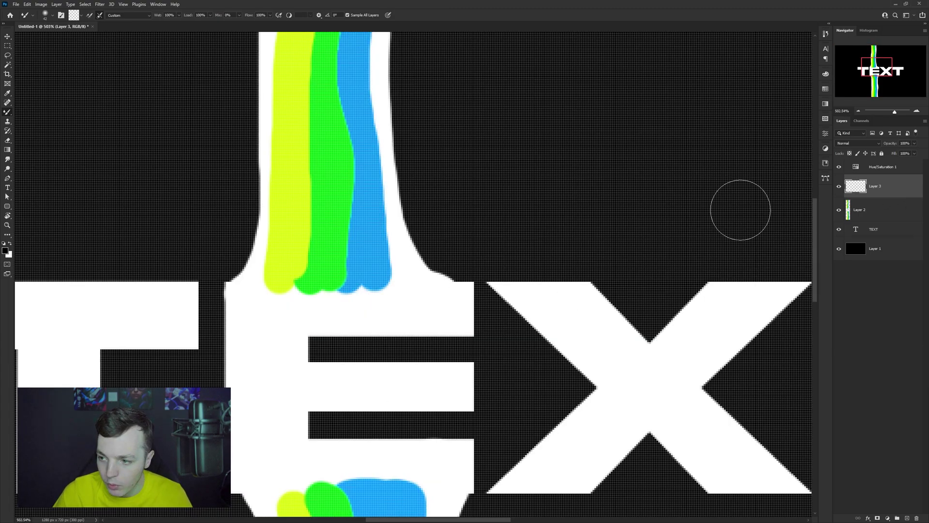
mouse_move(288, 303)
left_mouse_down()
mouse_move(304, 258)
mouse_move(288, 272)
mouse_move(304, 257)
mouse_move(405, 273)
mouse_move(380, 250)
mouse_move(356, 251)
mouse_move(382, 202)
mouse_move(375, 133)
left_mouse_up()
key("ctrl+z")
Smear the white of the E upward into the base of the upper column's stripes with short Mixer Brush strokes.
right_click(380, 251, "alt")
left_click_drag(283, 257, 284, 114)
mouse_move(265, 278)
left_mouse_down()
mouse_move(304, 169)
mouse_move(296, 137)
mouse_move(291, 281)
mouse_move(289, 143)
left_mouse_up()
left_click_drag(262, 244, 269, 110)
scroll(299, 213, "down", 2)
scroll(298, 233, "down", 3)
mouse_move(310, 245)
left_mouse_down()
mouse_move(298, 318)
mouse_move(307, 326)
mouse_move(307, 240)
left_mouse_up()
right_click(302, 320, "alt")
scroll(308, 320, "up", 4)
mouse_move(286, 330)
left_mouse_down()
mouse_move(302, 224)
mouse_move(312, 239)
mouse_move(306, 303)
left_mouse_up()
key("ctrl+z")
left_click_drag(307, 303, 316, 212)
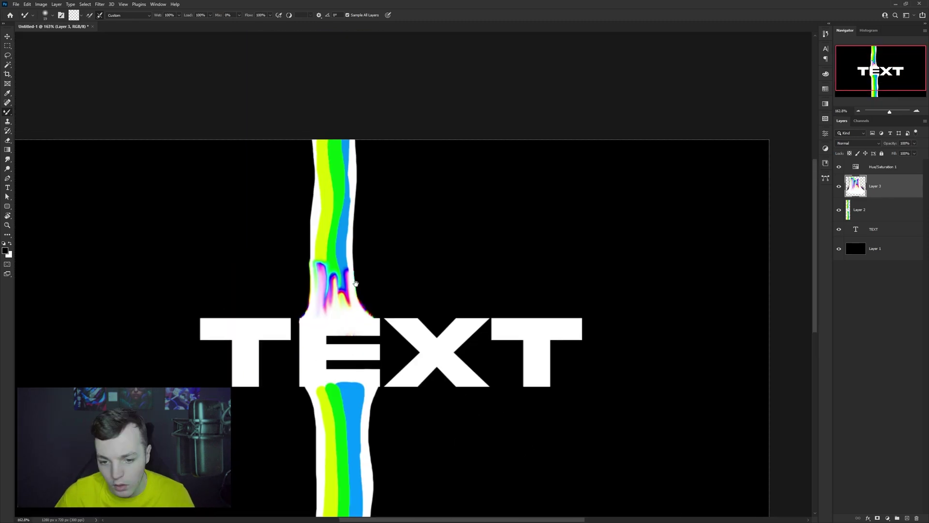
Blend the upper column's stripes up to the canvas's upper edge with long vertical Mixer Brush strokes.
scroll(356, 283, "up", 5)
left_click_drag(341, 382, 339, 82)
left_click_drag(321, 373, 321, 88)
left_click_drag(306, 310, 305, 141)
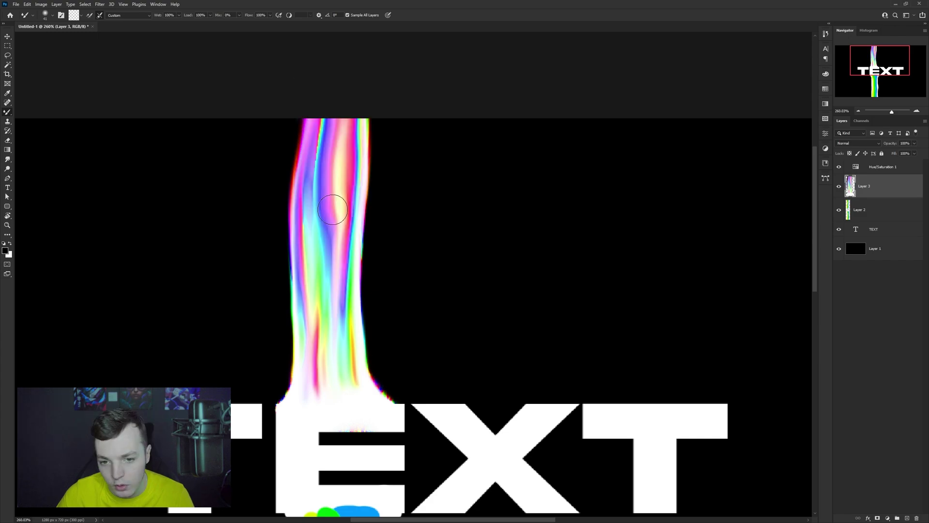
mouse_move(332, 209)
left_mouse_down()
mouse_move(336, 196)
mouse_move(335, 264)
mouse_move(350, 101)
left_mouse_up()
scroll(380, 226, "down", 3)
scroll(376, 235, "up", 8)
mouse_move(344, 145)
left_mouse_down()
mouse_move(345, 171)
mouse_move(344, 133)
mouse_move(341, 189)
mouse_move(337, 182)
mouse_move(348, 139)
mouse_move(335, 149)
mouse_move(358, 184)
mouse_move(351, 217)
left_mouse_up()
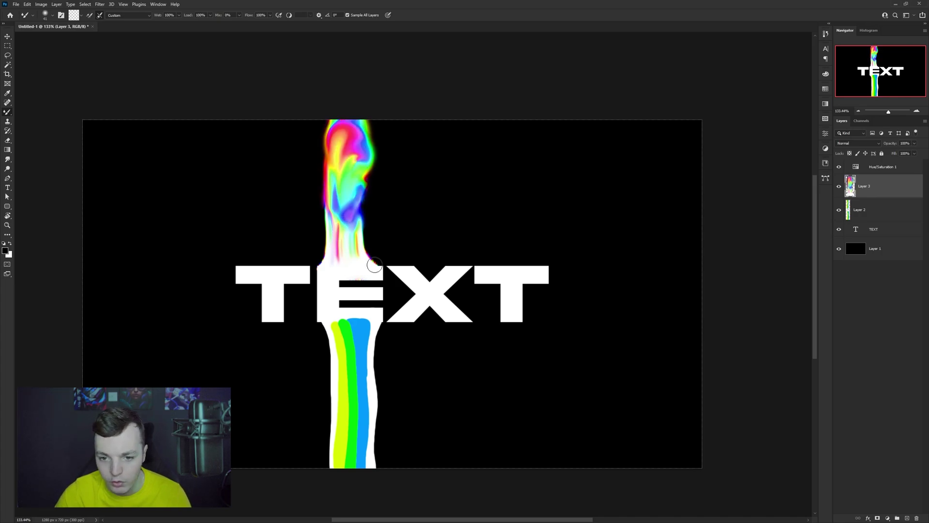
key("ctrl+z")
Refine the upper column's streaks with a further vertical Mixer Brush stroke along its left side.
scroll(374, 260, "down", 5)
scroll(372, 221, "up", 5)
left_click_drag(374, 402, 357, 319)
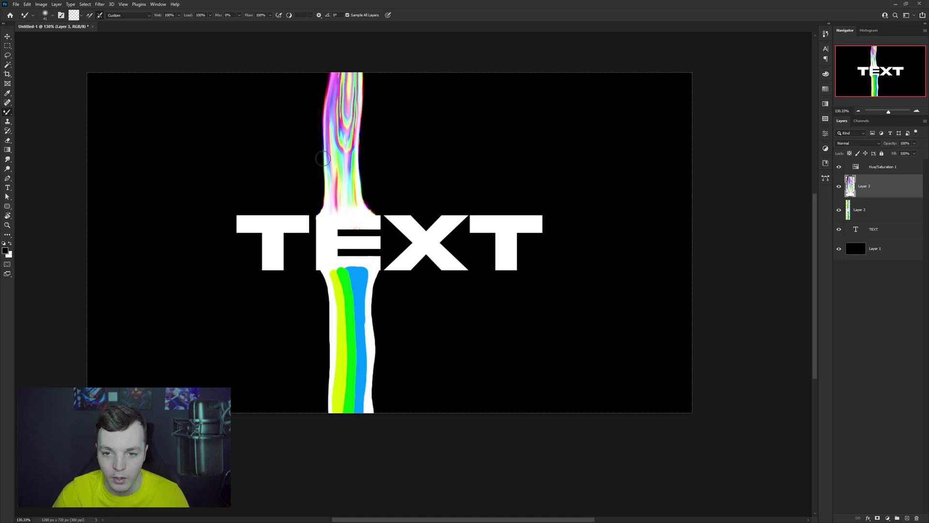
scroll(321, 160, "up", 2)
left_click_drag(307, 184, 313, 95)
Swirl the lower column's stripes into each other with Mixer Brush strokes from the E down to the canvas's lower edge.
scroll(324, 92, "down", 6)
scroll(341, 238, "up", 4)
left_click_drag(356, 314, 344, 278)
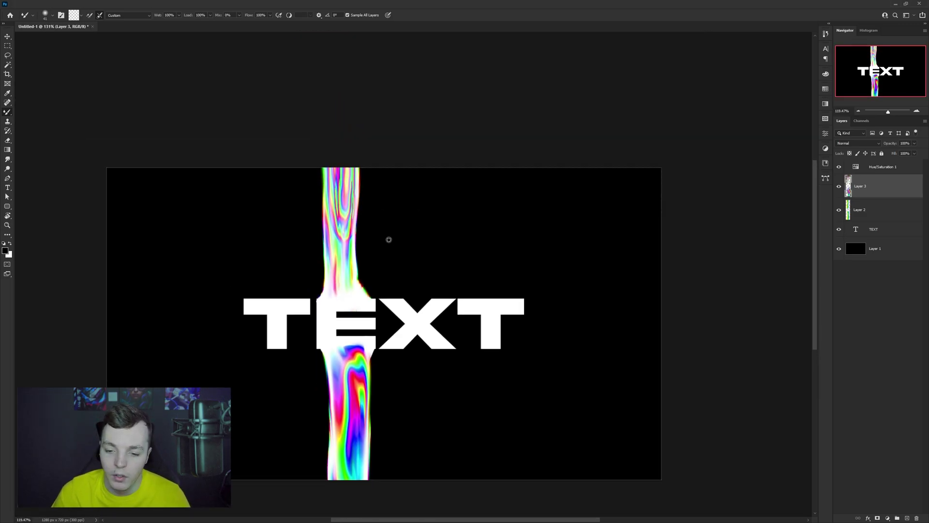
scroll(386, 238, "down", 2)
scroll(376, 242, "up", 2)
left_click_drag(393, 253, 421, 224)
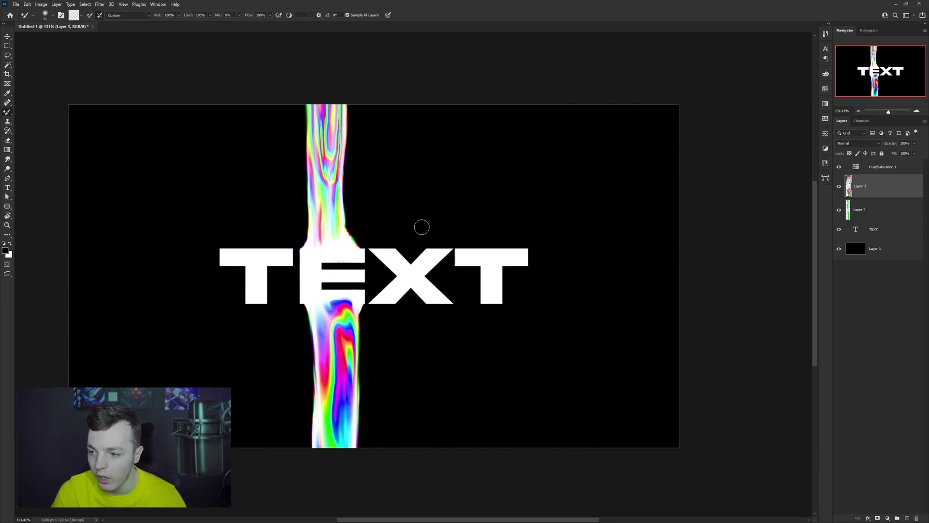
Add a new layer and roughen the edges of the first T with small Mixer Brush strokes.
key("ctrl+shift+alt+n")
scroll(289, 253, "up", 3)
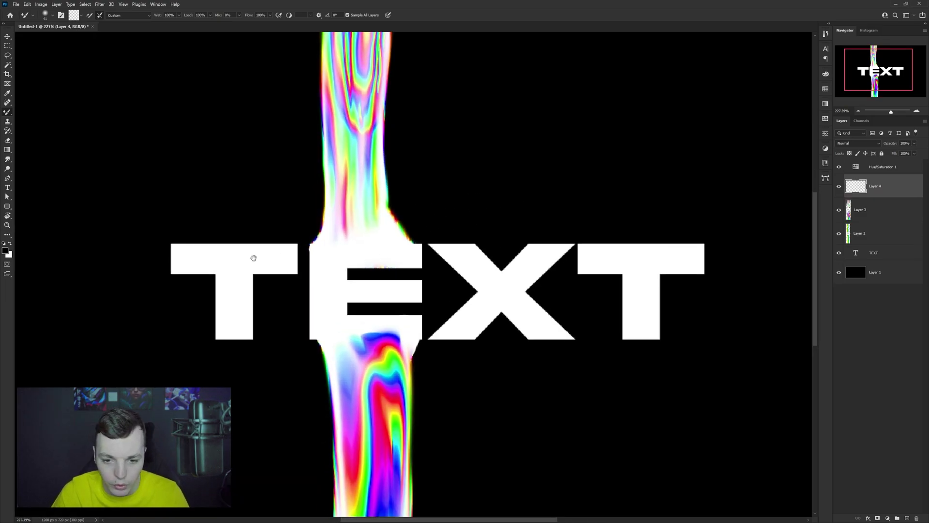
scroll(249, 253, "up", 2)
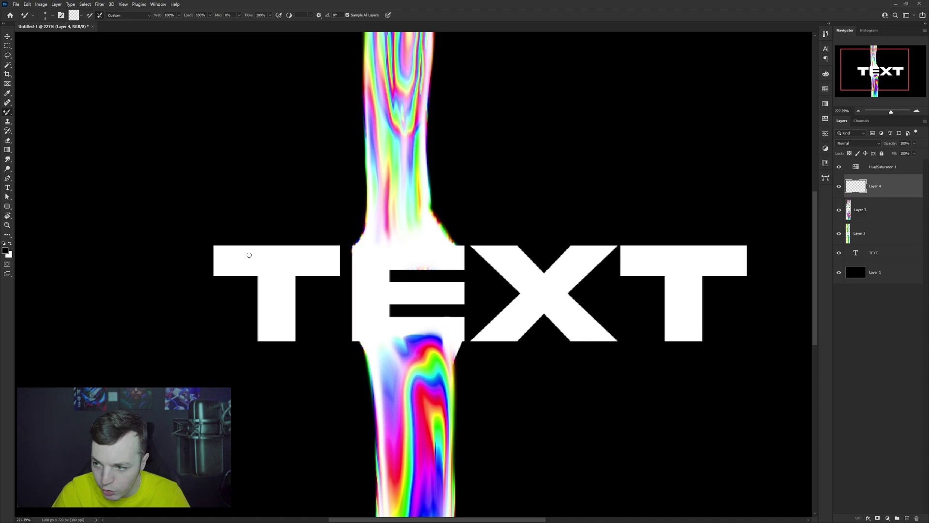
mouse_move(218, 245)
left_mouse_down()
mouse_move(231, 241)
mouse_move(269, 244)
left_mouse_up()
mouse_move(238, 287)
left_mouse_down()
mouse_move(259, 288)
mouse_move(273, 312)
mouse_move(274, 385)
mouse_move(328, 383)
left_mouse_up()
Roughen the upper left arm of the X and the foot of the last T with small Mixer Brush strokes.
scroll(328, 378, "down", 5)
left_click_drag(363, 293, 407, 335)
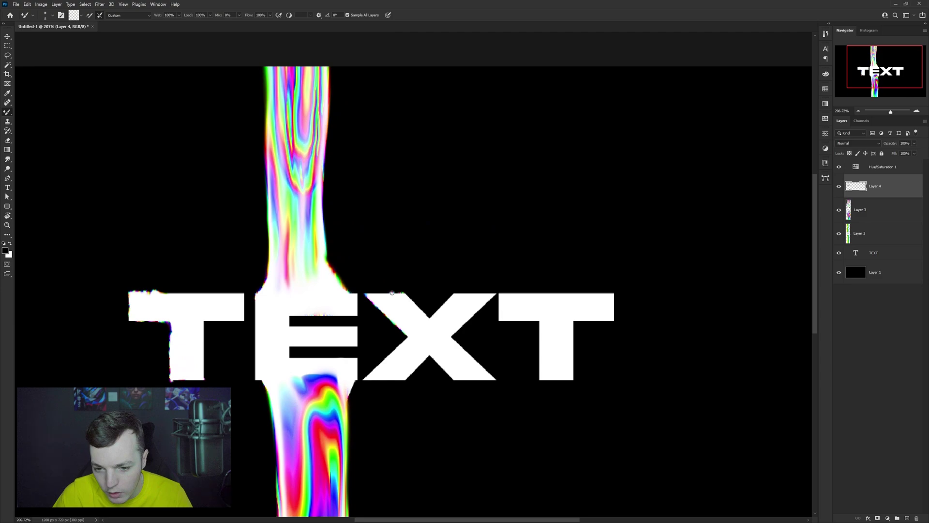
left_click_drag(403, 290, 429, 319)
scroll(430, 320, "down", 4)
scroll(474, 309, "up", 10)
left_click_drag(468, 353, 533, 354)
scroll(522, 329, "down", 11)
left_click_drag(350, 246, 343, 310)
key("ctrl+z")
mouse_move(346, 255)
left_mouse_down()
mouse_move(340, 316)
mouse_move(342, 284)
mouse_move(340, 299)
left_mouse_up()
key("ctrl+z")
Blend colour streaks down the left stem of the E with the Mixer Brush, cleaning up stray paint with the Eraser.
key("e")
scroll(348, 293, "up", 6)
mouse_move(398, 290)
left_mouse_down()
mouse_move(382, 292)
mouse_move(352, 174)
left_mouse_up()
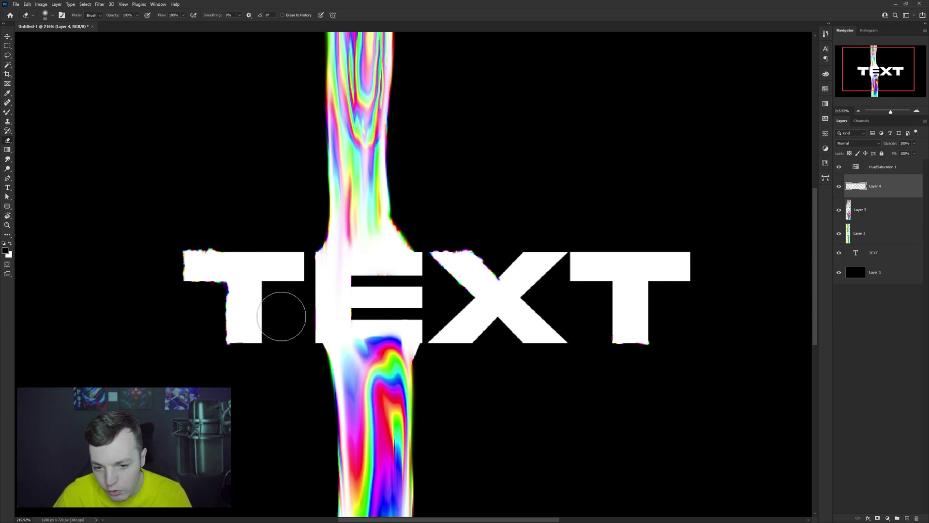
scroll(296, 298, "down", 3)
key("b")
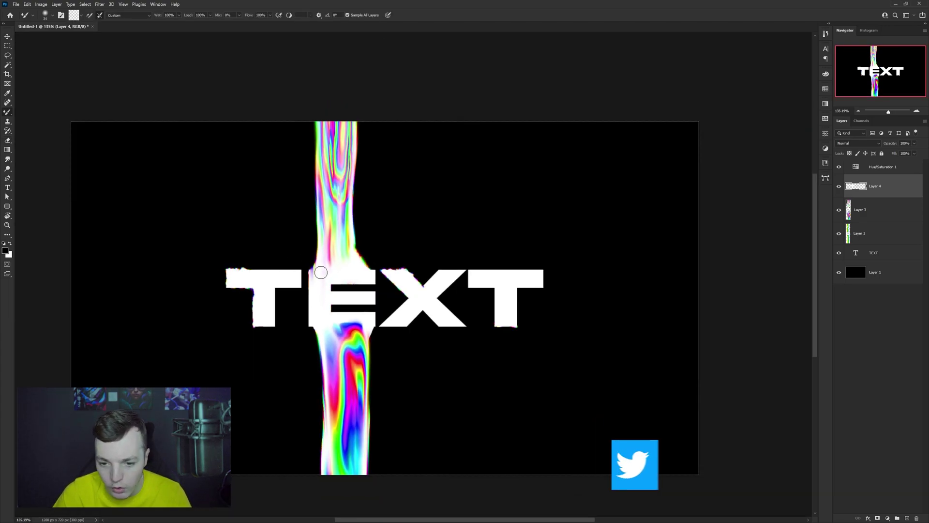
Erase the roughened Mixer Brush edges from the first T and the X.
key("e")
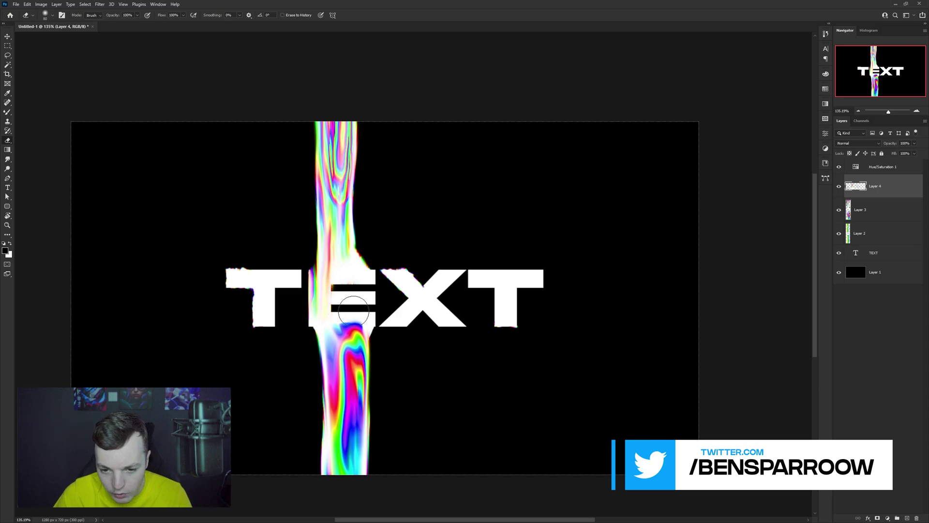
scroll(298, 249, "up", 5)
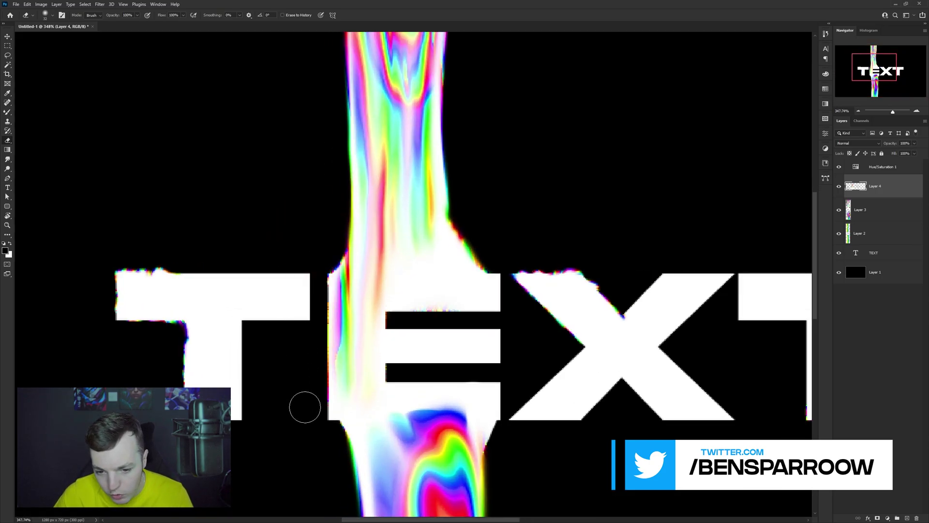
scroll(305, 390, "down", 3)
scroll(305, 390, "down", 3)
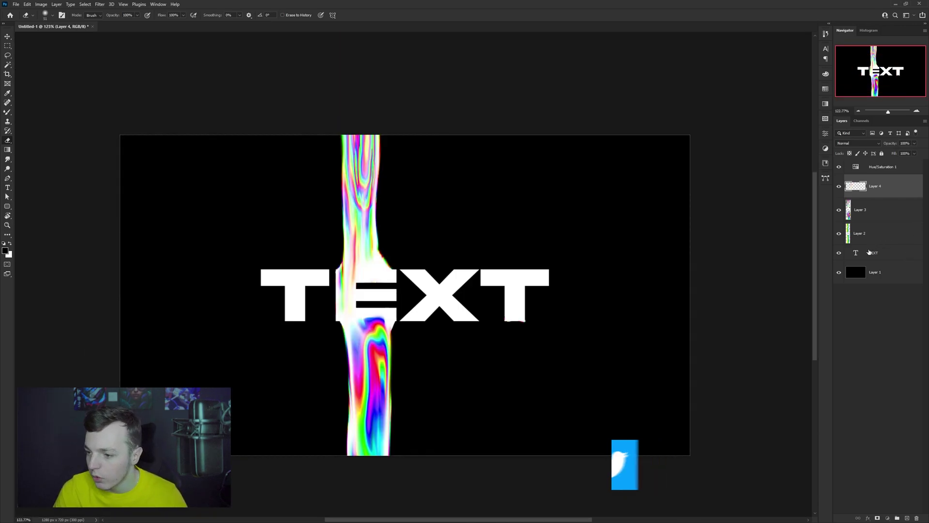
Duplicate the TEXT type layer.
left_click(876, 250)
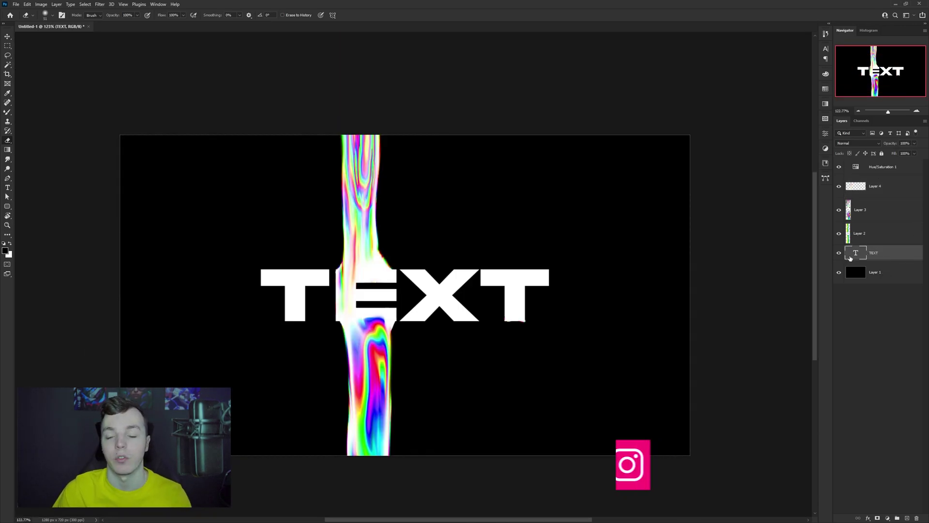
double_click(857, 254)
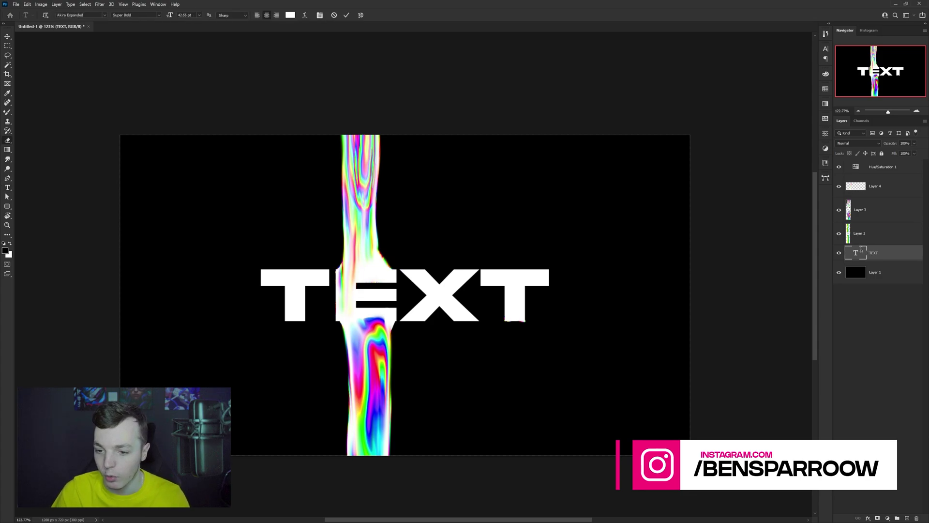
left_click(888, 254)
double_click(862, 254)
left_click(869, 253)
key("ctrl+j")
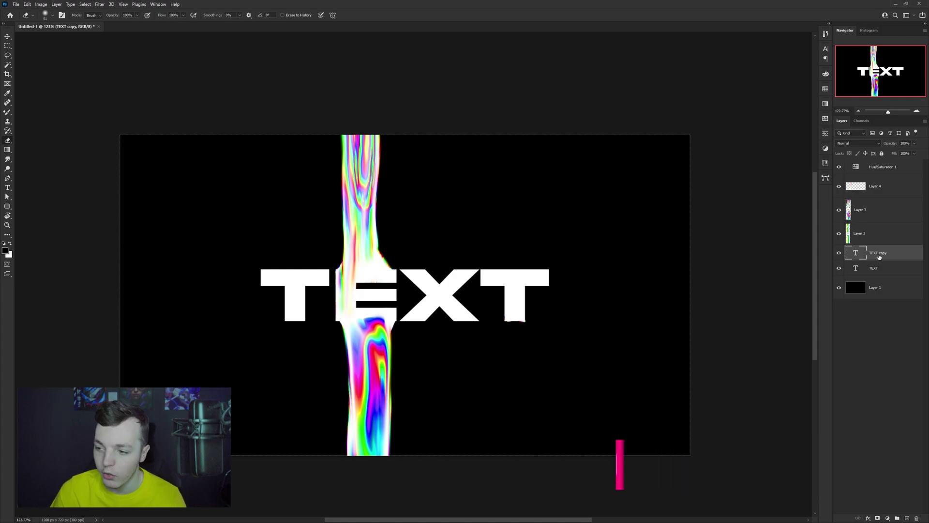
Rasterize the TEXT copy layer and warp its letters with the Liquify filter.
left_click(886, 213)
left_click(885, 266)
left_click(882, 213)
left_click(884, 253)
left_click_drag(881, 218, 898, 252)
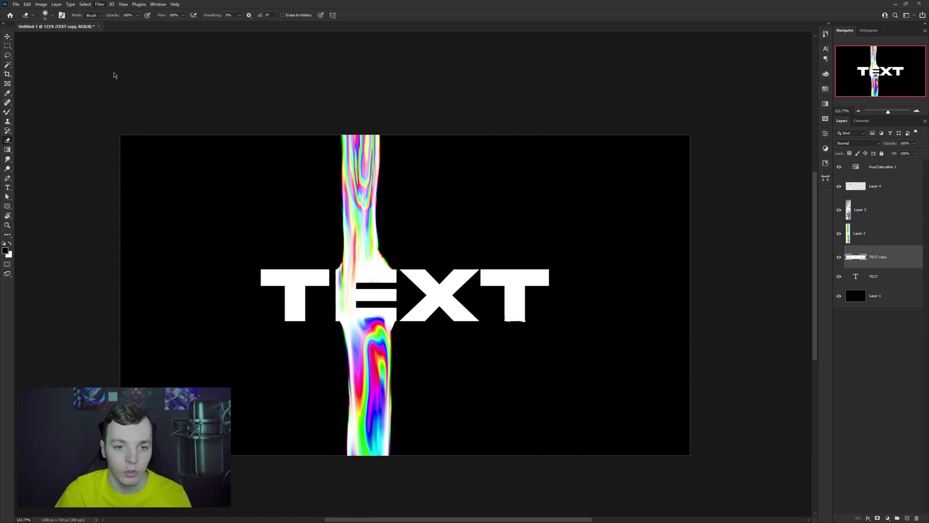
left_click(100, 4)
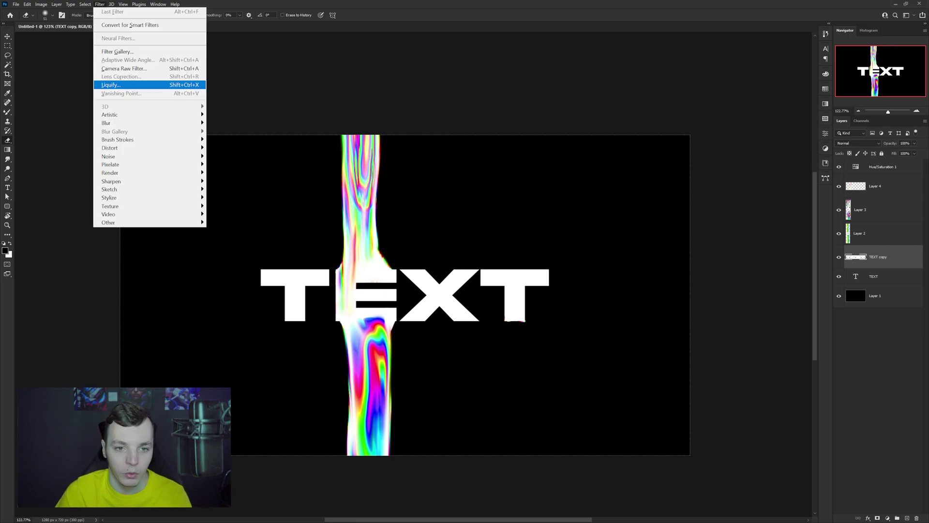
left_click(111, 85)
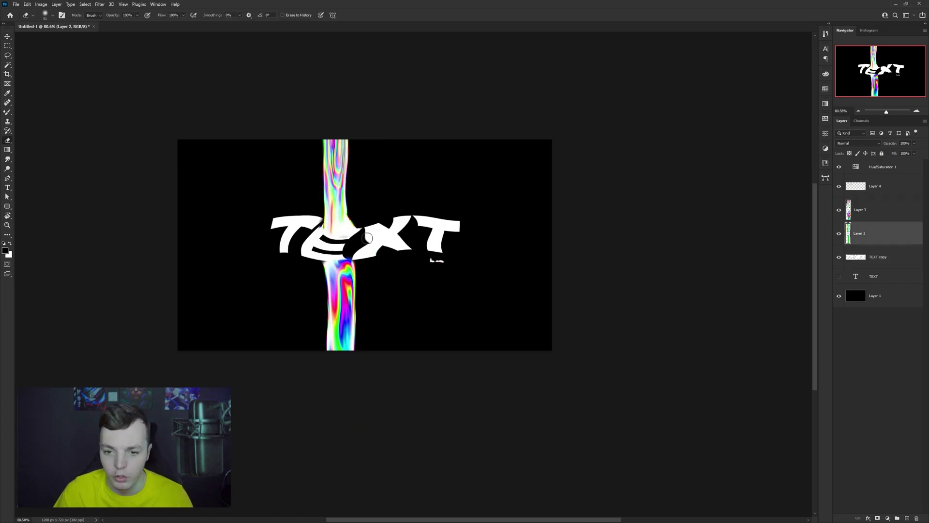
Check the painted stripes beneath Layer 3 and erase the leftover paint under the last T on Layer 4.
scroll(367, 238, "down", 5)
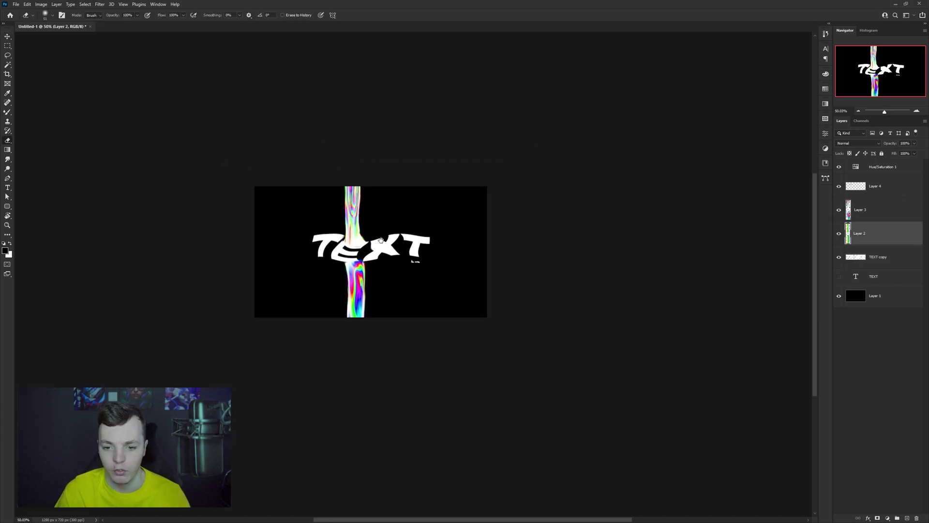
scroll(366, 244, "up", 7)
left_click(839, 209)
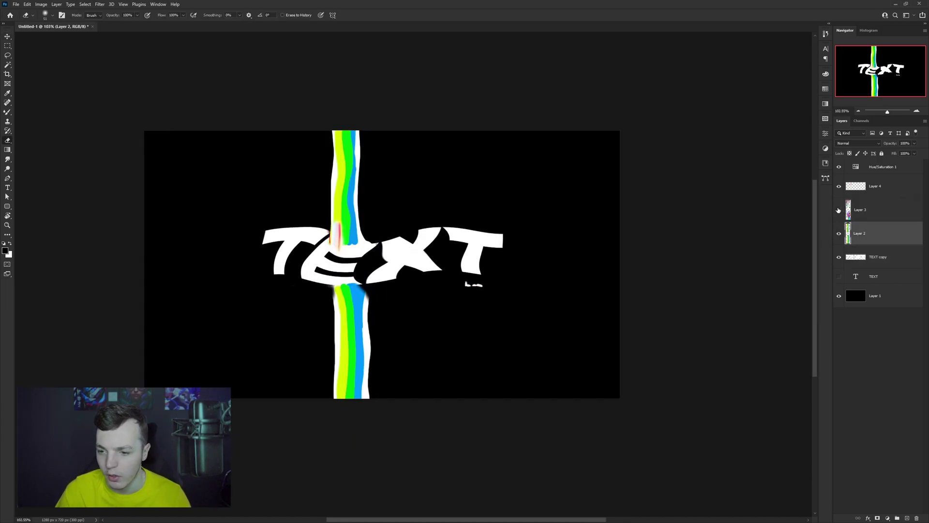
left_click(839, 209)
left_click(876, 187)
scroll(566, 225, "down", 4)
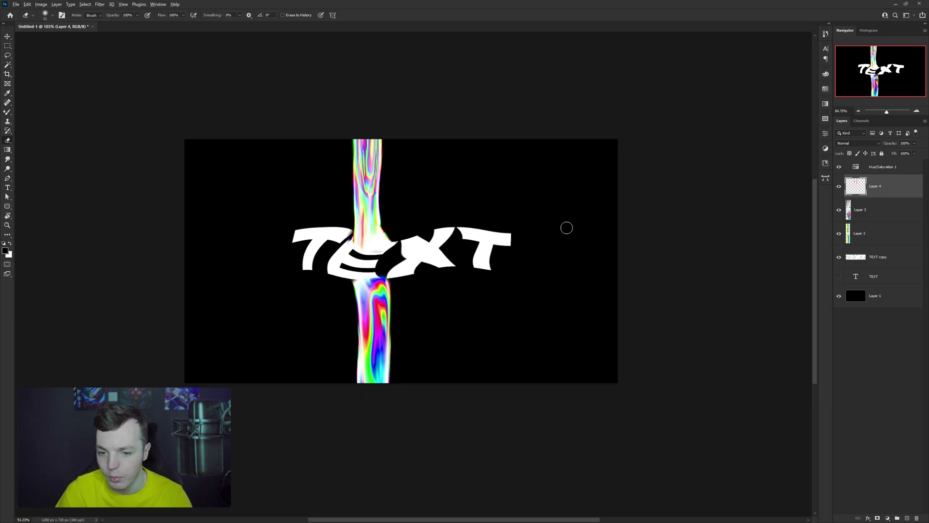
scroll(806, 250, "up", 2)
Lasso the lower column on Layer 3, cut it onto its own layer, and tilt it with Free Transform.
left_click(866, 211)
key("l")
mouse_move(417, 279)
left_mouse_down()
mouse_move(350, 319)
mouse_move(436, 409)
mouse_move(414, 280)
left_mouse_up()
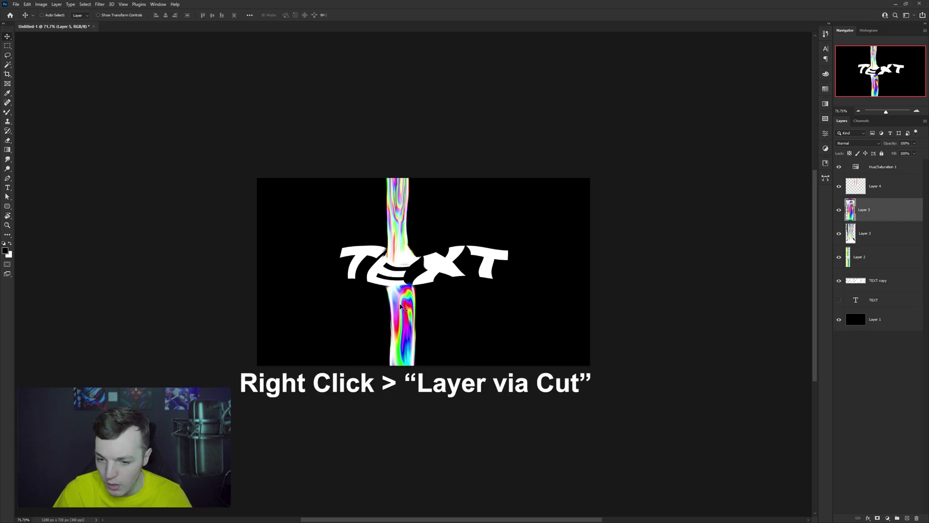
key("v")
left_click_drag(398, 310, 375, 304)
key("ctrl+t")
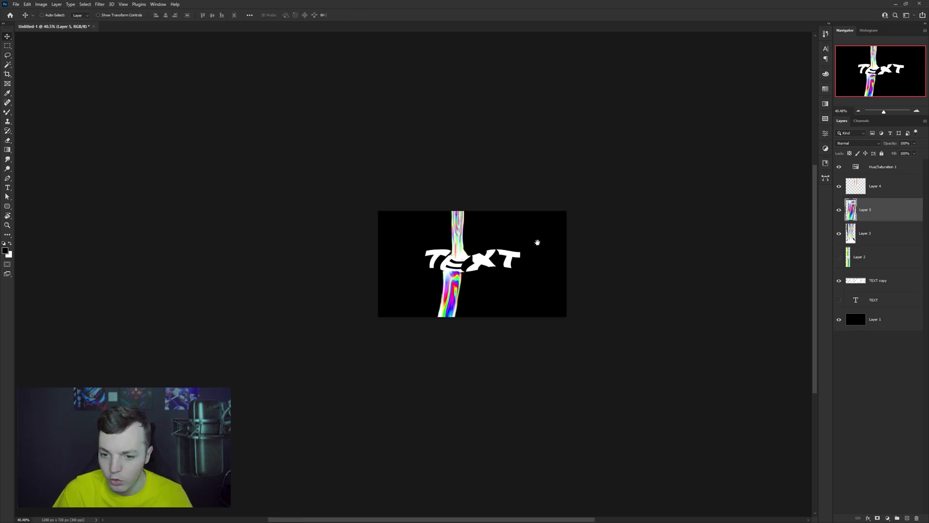
left_click_drag(537, 242, 456, 254)
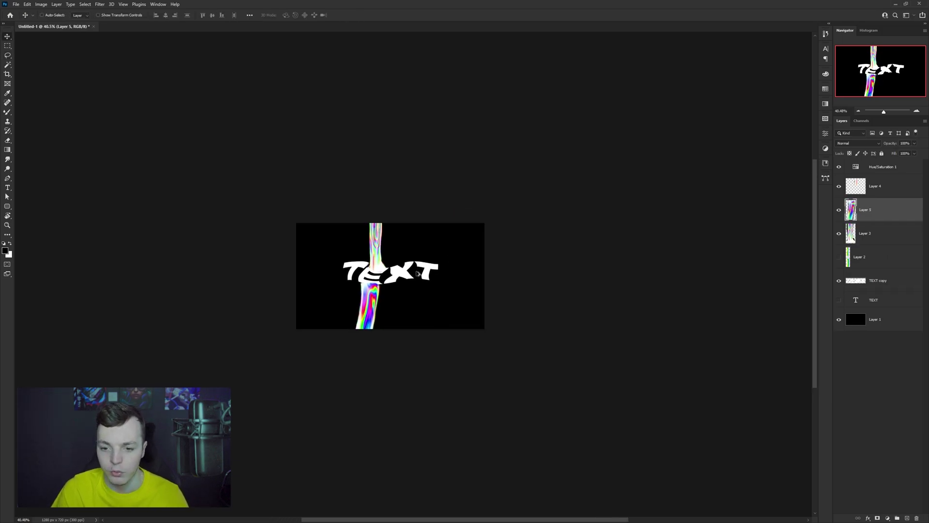
Undo the column's transform and cut, the clean-up, and the Liquify warp and rasterizing of the duplicated text.
scroll(416, 274, "up", 3)
key("ctrl+z")
key("ctrl+z")
key("ctrl+z")
key("ctrl+z")
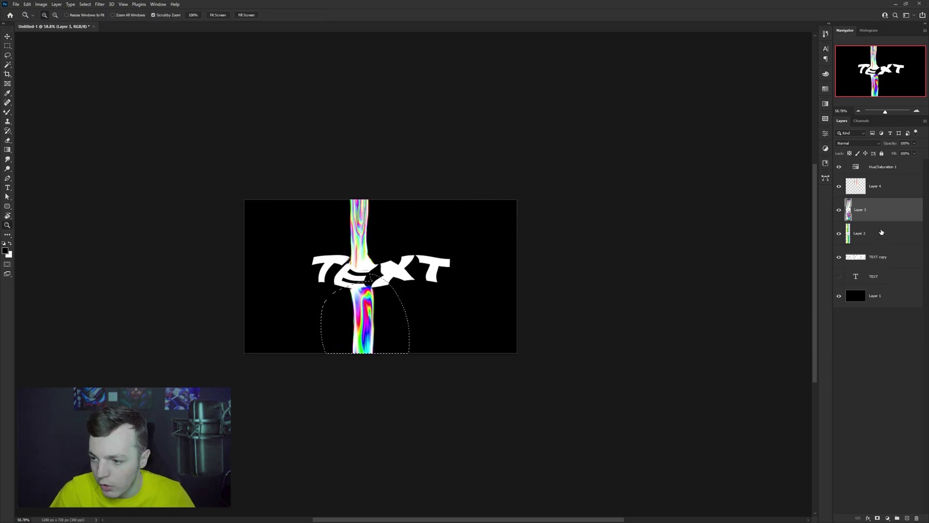
key("ctrl+z")
key("ctrl+z")
key("ctrl+z")
key("ctrl+z")
key("ctrl+z")
key("ctrl+z")
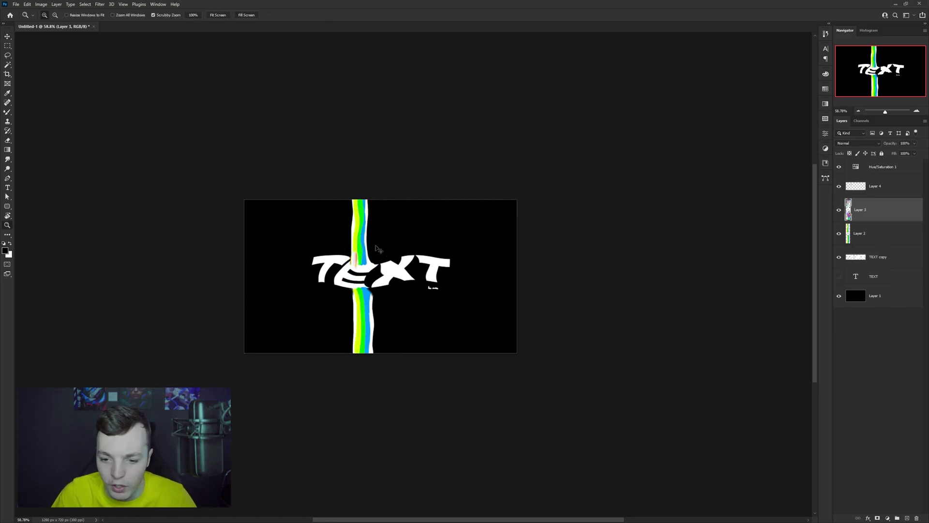
key("ctrl+z")
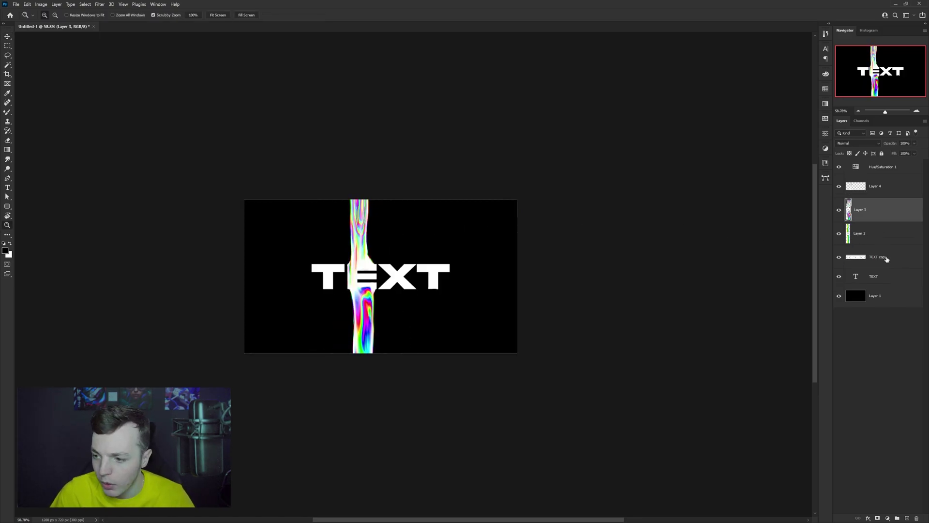
key("ctrl+z")
key("ctrl+z")
Colour the duplicated text black and give it a 1 px white outside stroke.
scroll(421, 268, "up", 5)
double_click(863, 257)
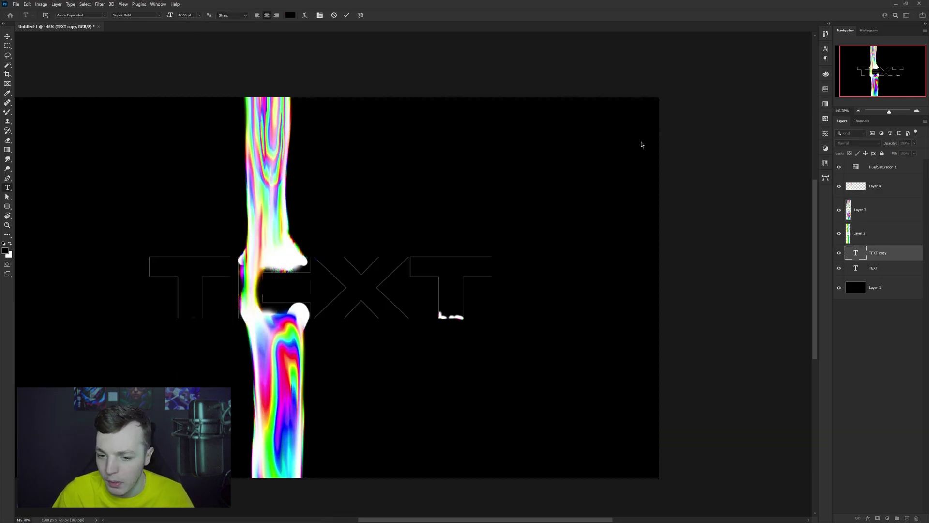
left_click(642, 144)
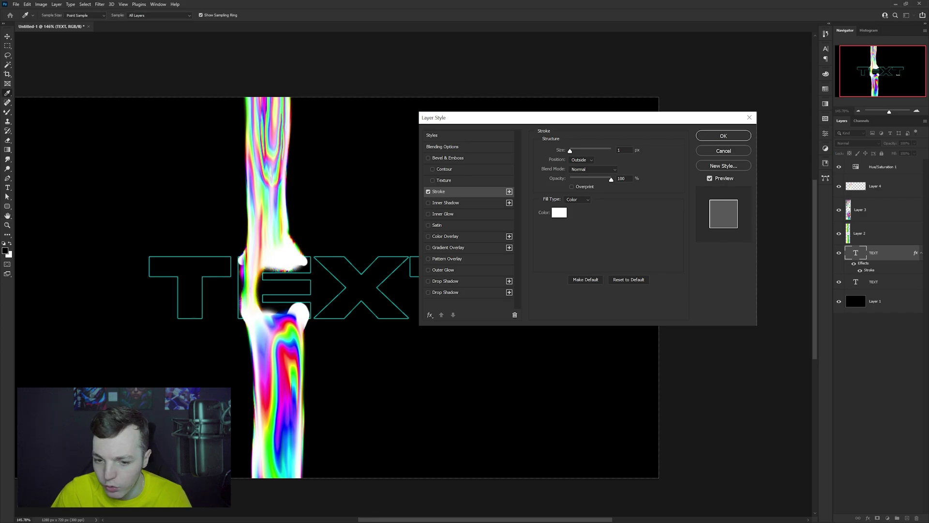
key("Return")
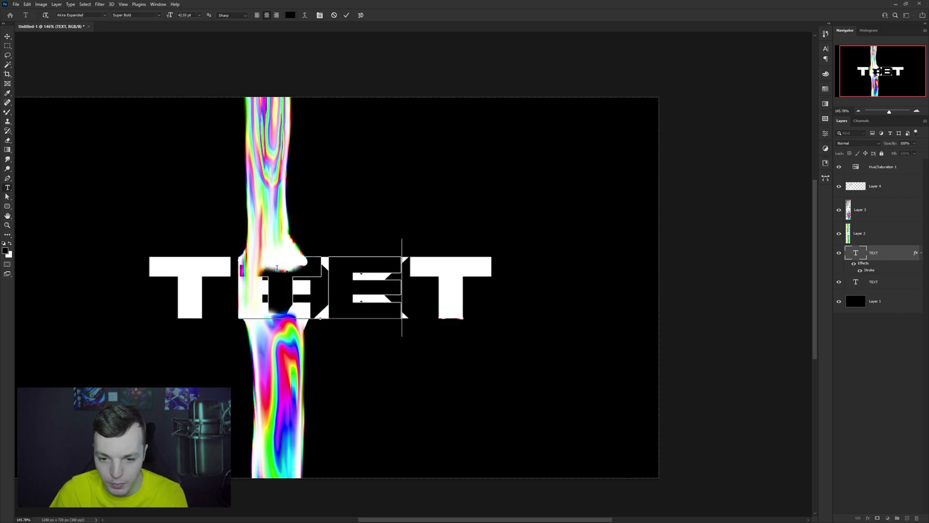
Reduce the outlined duplicate to the single letter E and align it over the E of the white text.
left_click(346, 15)
key("v")
left_click_drag(332, 265, 286, 265)
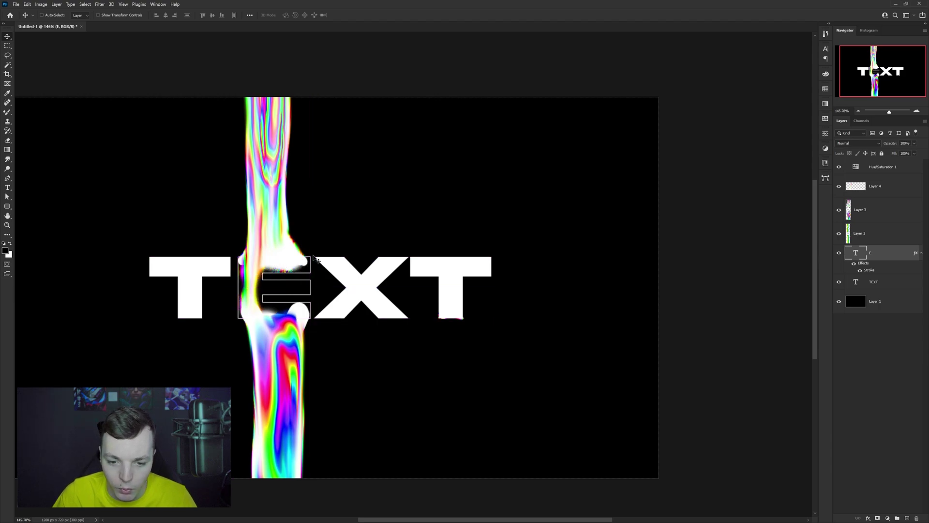
On Layer 3, smear the side edges of the TEXT letters into jagged coloured streaks with the Mixer Brush, sampling all layers.
scroll(345, 241, "down", 4)
left_click_drag(350, 230, 429, 236)
key("alt+]")
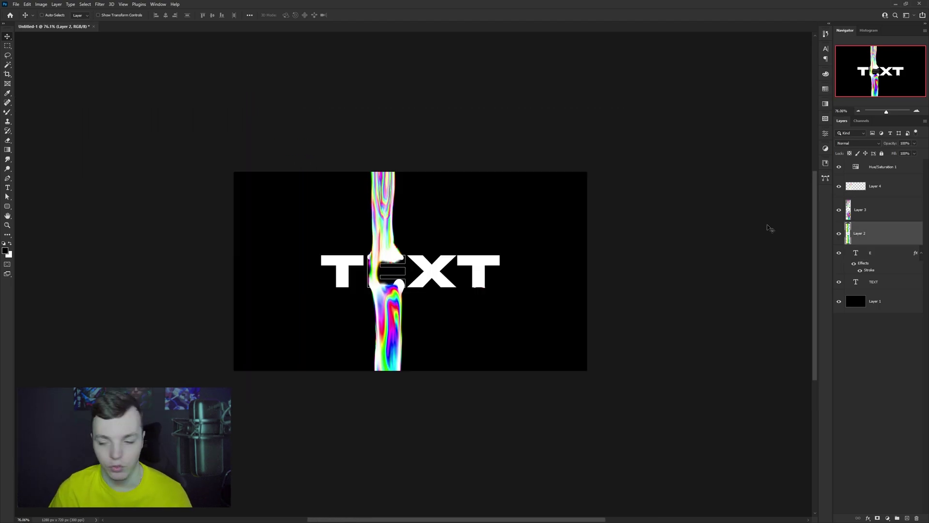
left_click(871, 215)
key("b")
scroll(436, 291, "up", 3)
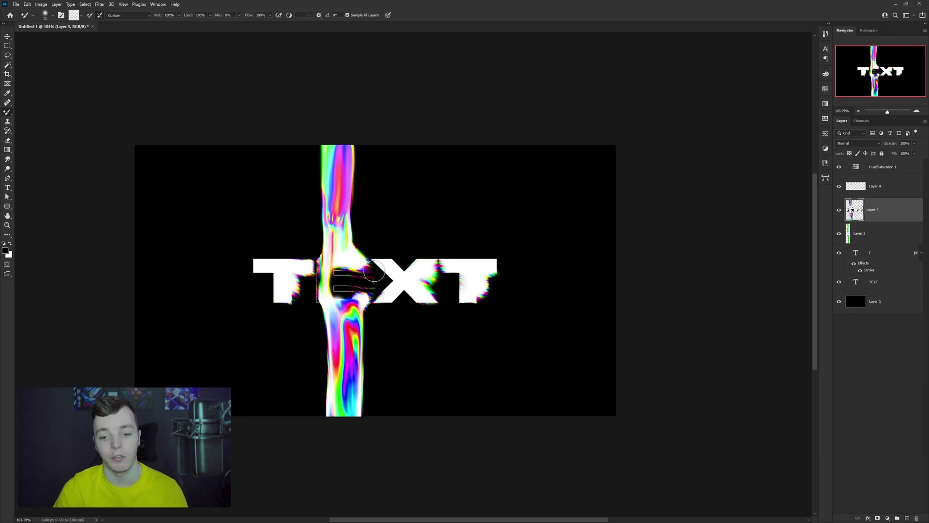
scroll(383, 270, "up", 2)
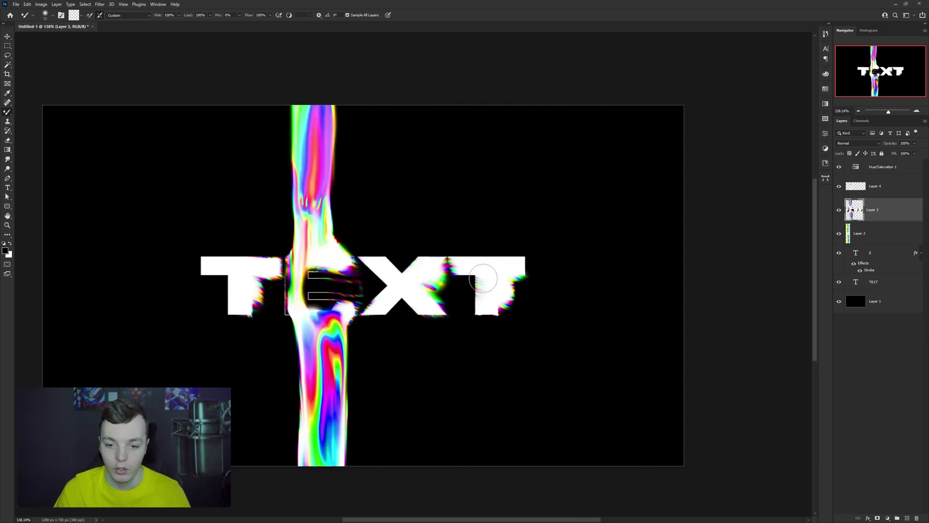
Smooth the colour blend of the upper column above the E with upward Mixer Brush strokes.
scroll(329, 209, "up", 1)
mouse_move(312, 227)
left_mouse_down()
mouse_move(311, 85)
mouse_move(312, 141)
left_mouse_up()
key("ctrl+z")
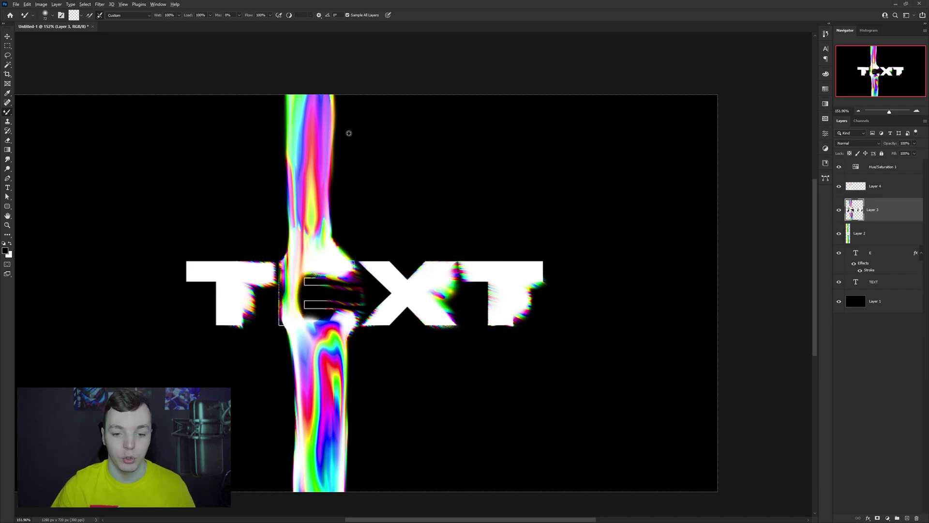
scroll(317, 190, "down", 2)
scroll(315, 186, "up", 1)
scroll(315, 187, "up", 1)
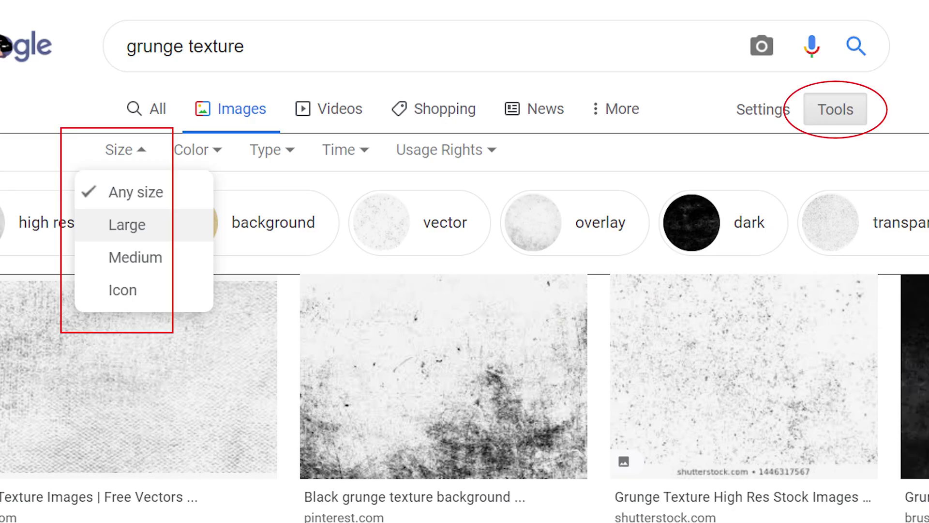
Filter the Google Images results for grunge texture to Large and paste a texture as a layer directly above black Layer 1.
left_click(126, 224)
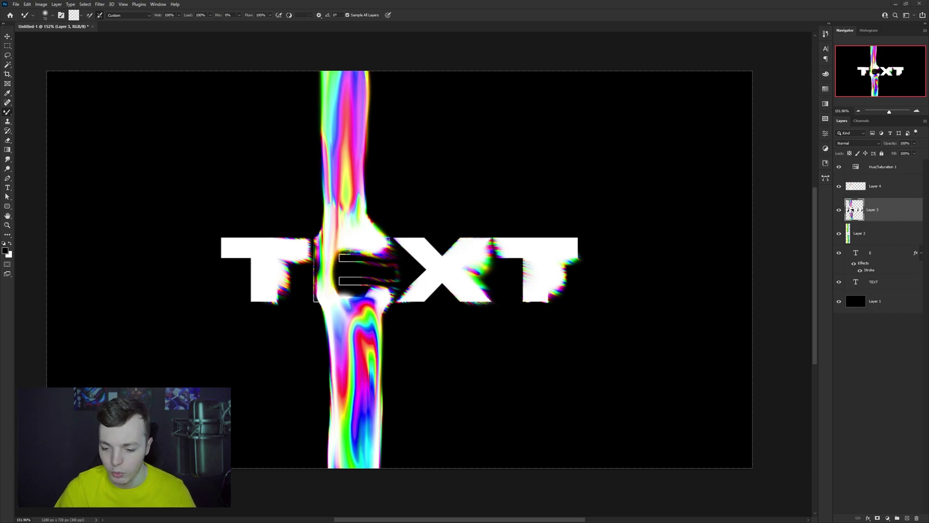
key("ctrl+v")
left_click_drag(901, 239, 900, 314)
Scale the pasted grunge texture down with Free Transform so that it fits the canvas.
key("ctrl+t")
scroll(624, 253, "down", 4)
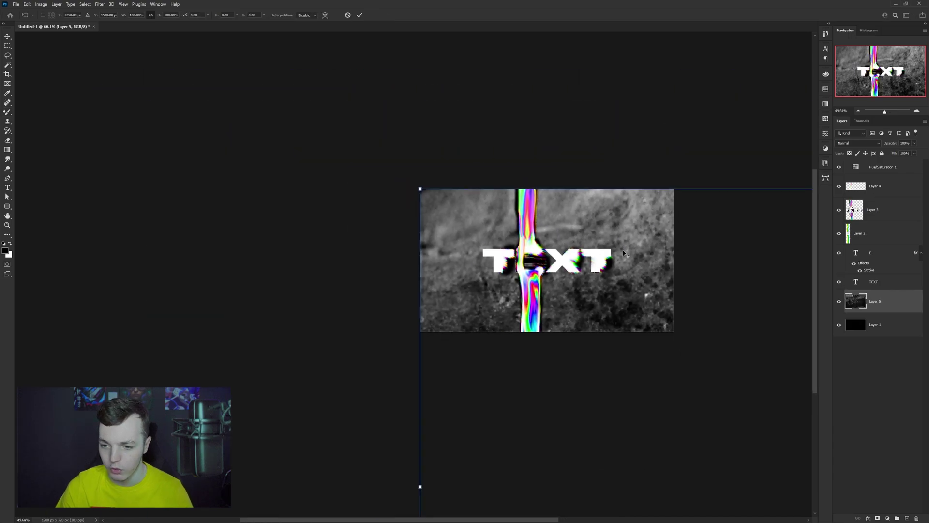
scroll(624, 253, "down", 4)
left_click_drag(701, 298, 460, 285)
left_click_drag(590, 423, 405, 295)
key("Return")
scroll(364, 263, "up", 4)
left_click_drag(332, 209, 537, 248)
scroll(379, 217, "up", 5)
Compare blend modes on the grunge texture layer, keep Normal, and set its opacity to 41%.
left_click_drag(914, 143, 893, 152)
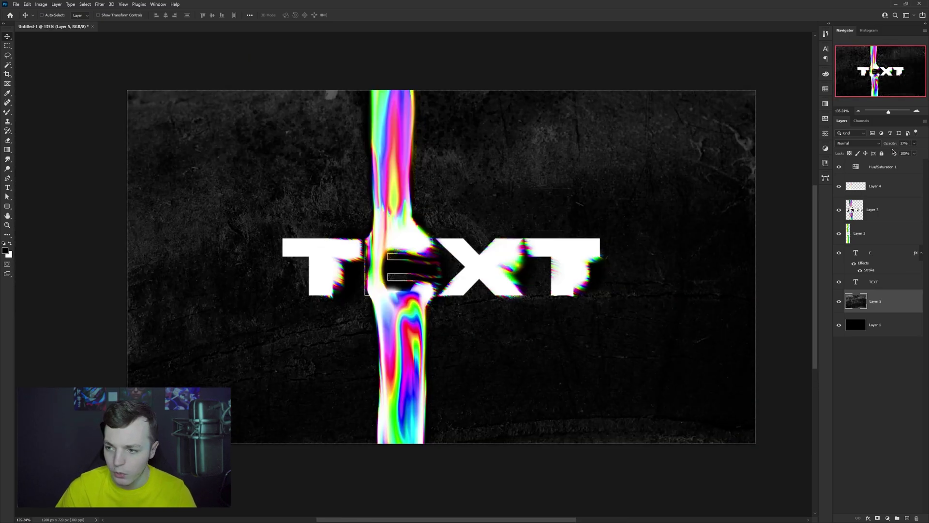
key("ctrl+z")
scroll(844, 145, "down", 9)
scroll(843, 145, "down", 4)
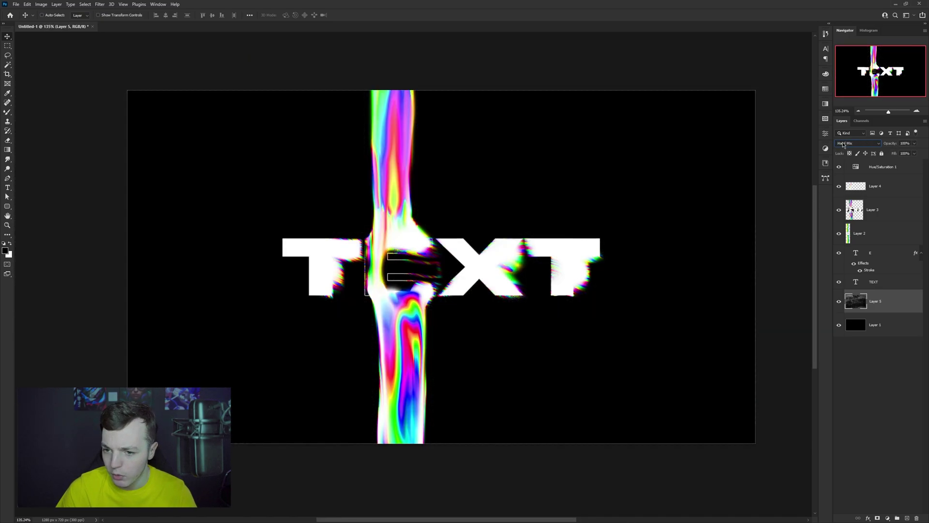
key("3")
key("6")
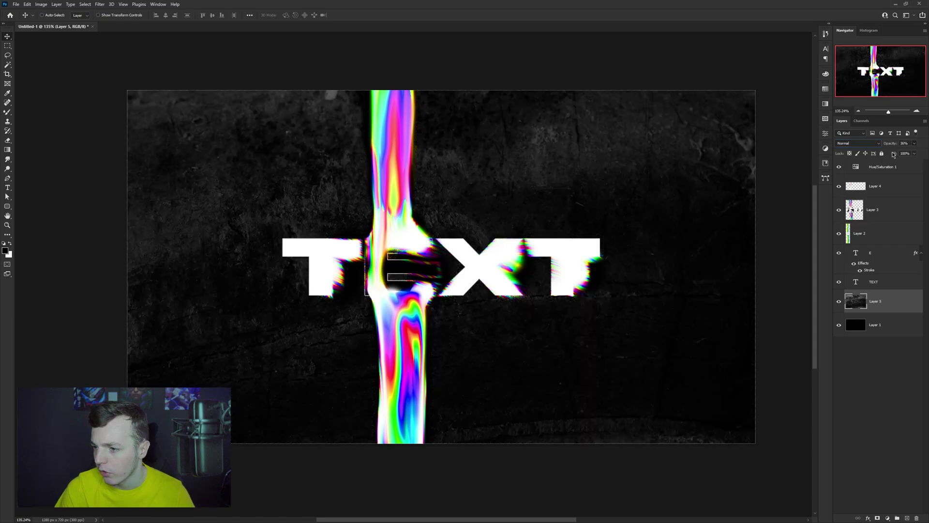
key("4")
key("1")
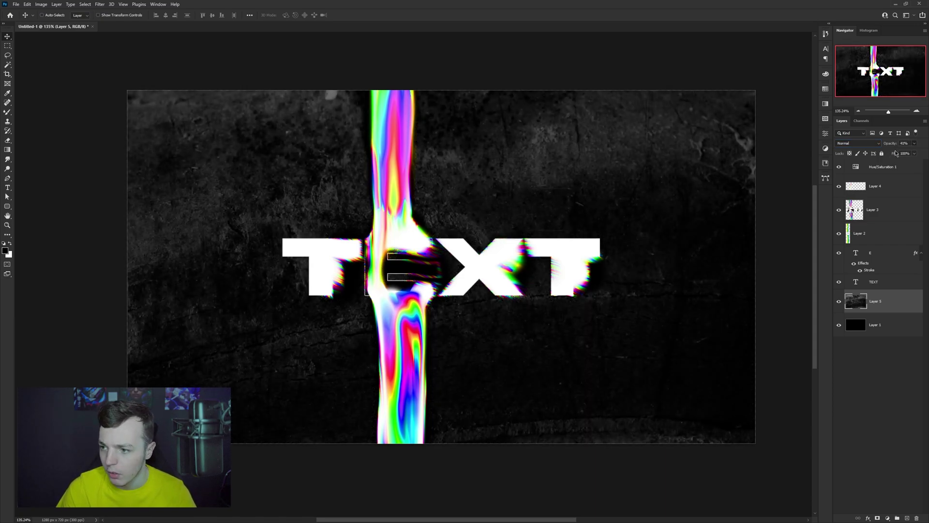
Set the second grunge texture on Layer 6 to Normal blending, view it in isolation, and show all other layers again.
scroll(473, 259, "down", 1)
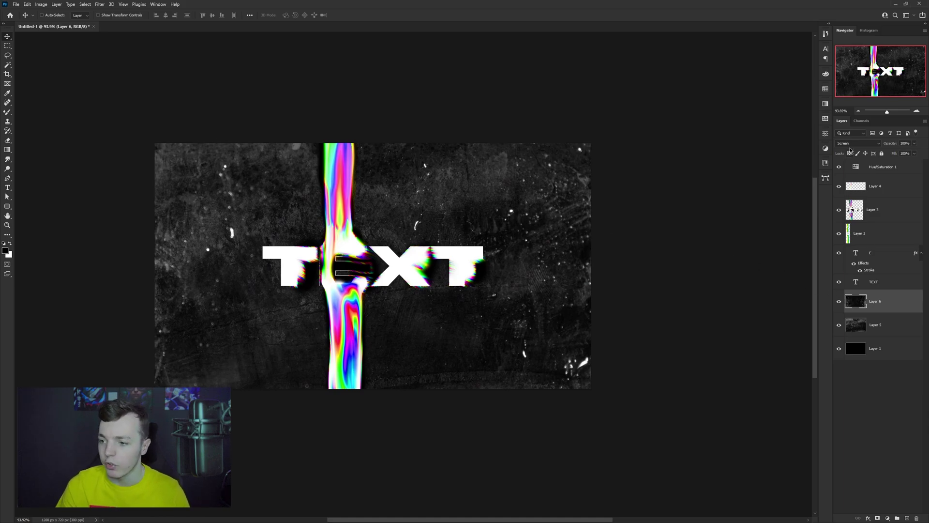
left_click(850, 149)
left_click(847, 142)
left_click(847, 205)
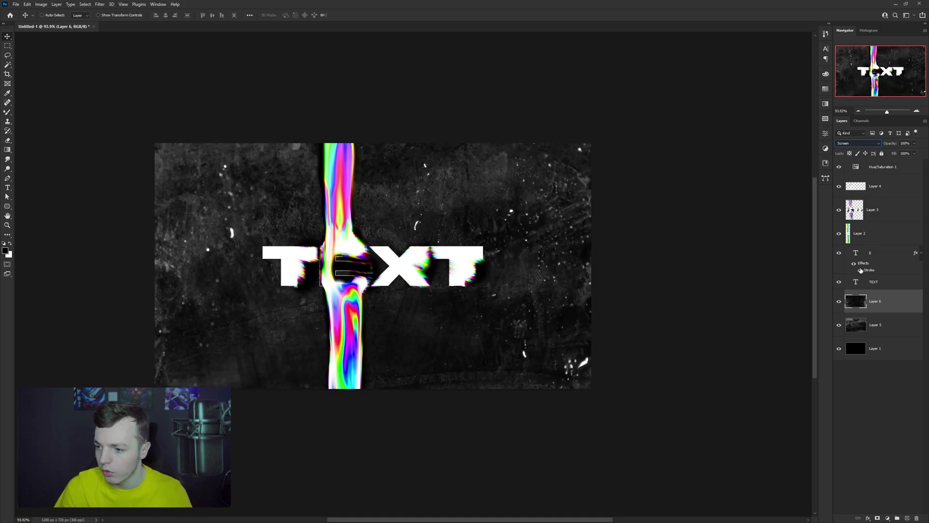
left_click(839, 325)
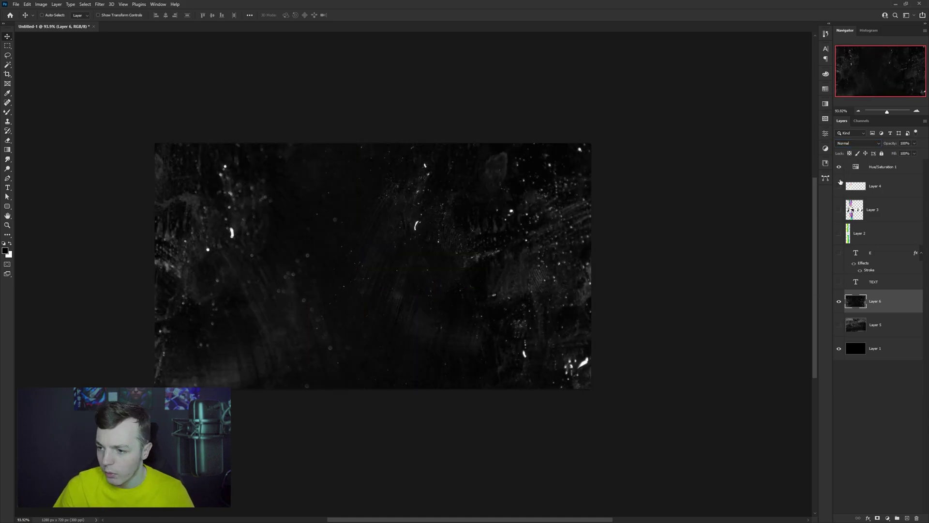
left_click_drag(839, 168, 838, 284)
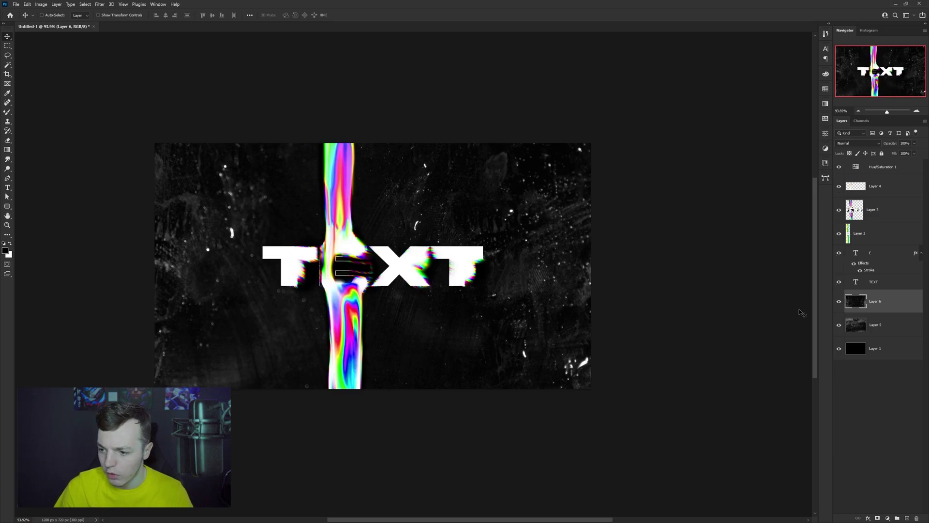
Merge a copy of the artwork onto a top layer and brighten it with sharper detail and monochrome grain.
scroll(549, 321, "down", 2)
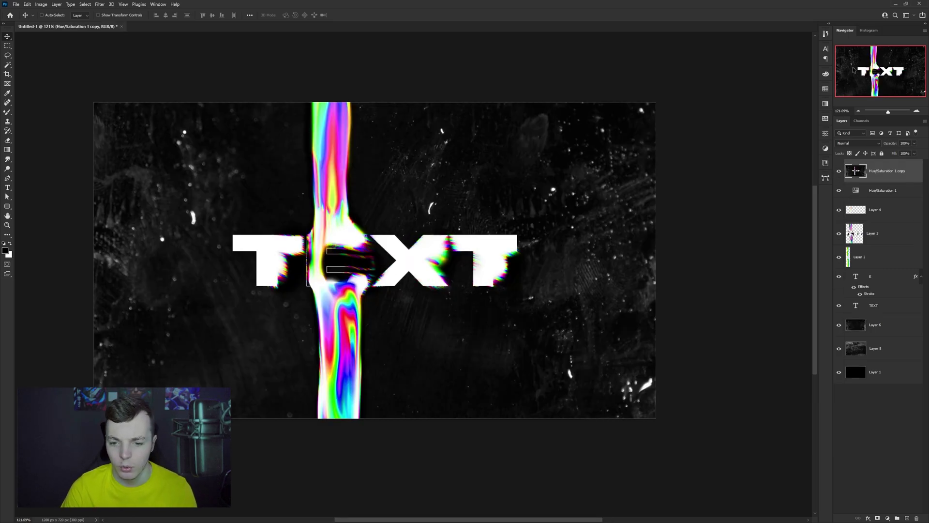
key("ctrl+i")
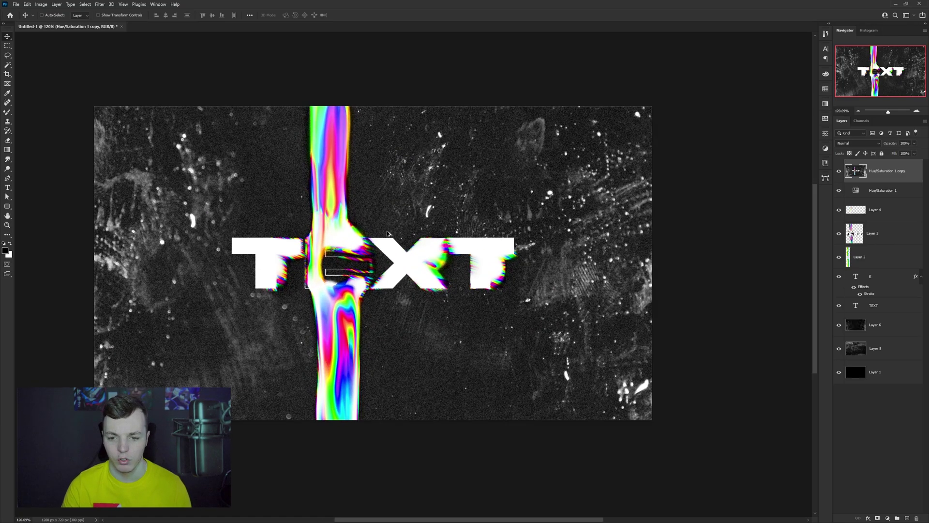
scroll(407, 290, "up", 3)
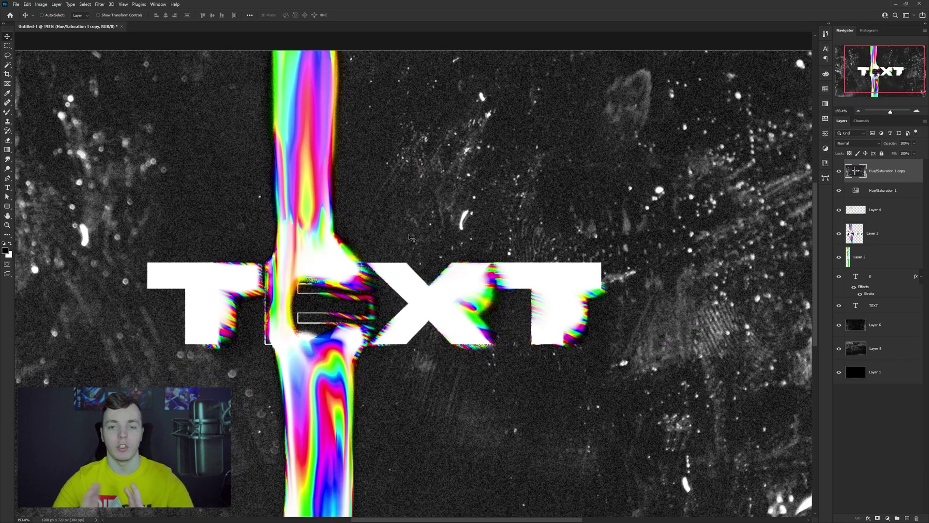
scroll(410, 237, "down", 3)
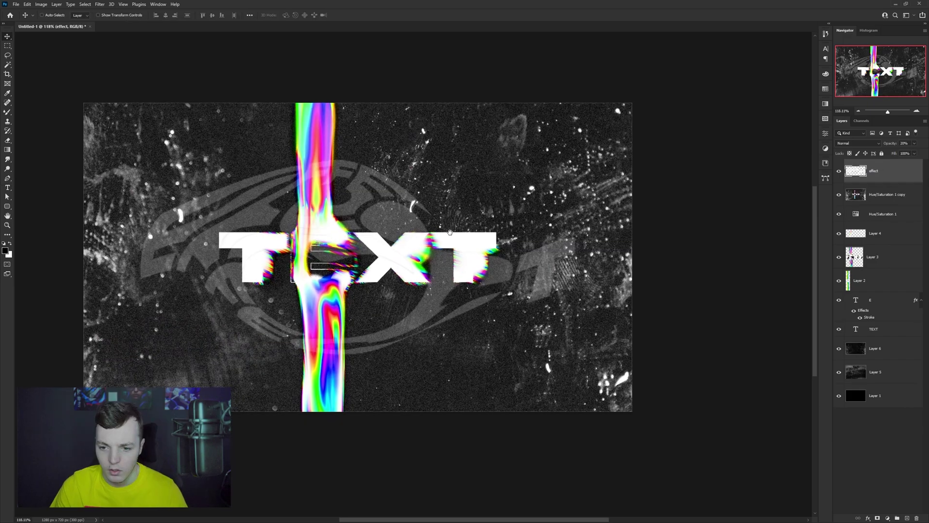
Set the opacity of the logo overlay on the effect layer to 21%.
left_click_drag(450, 233, 495, 237)
key("6")
key("2")
key("1")
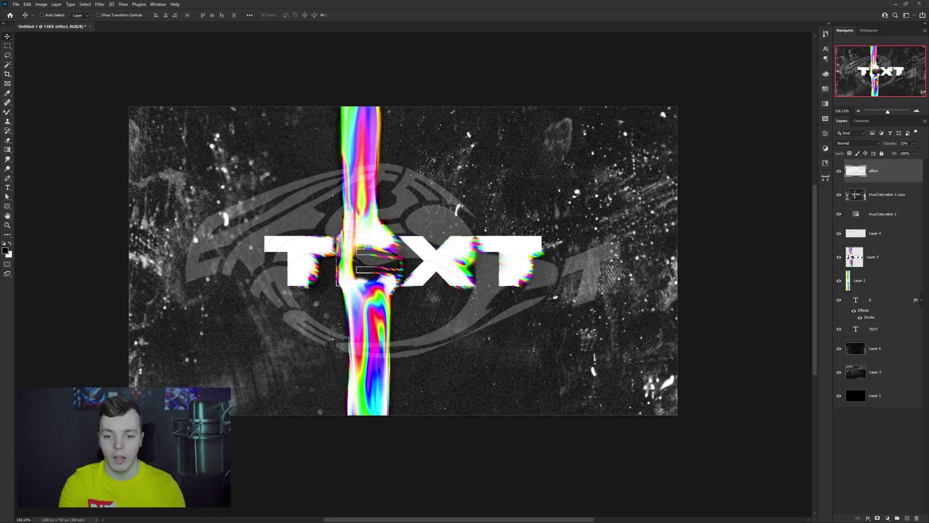
scroll(412, 234, "down", 1)
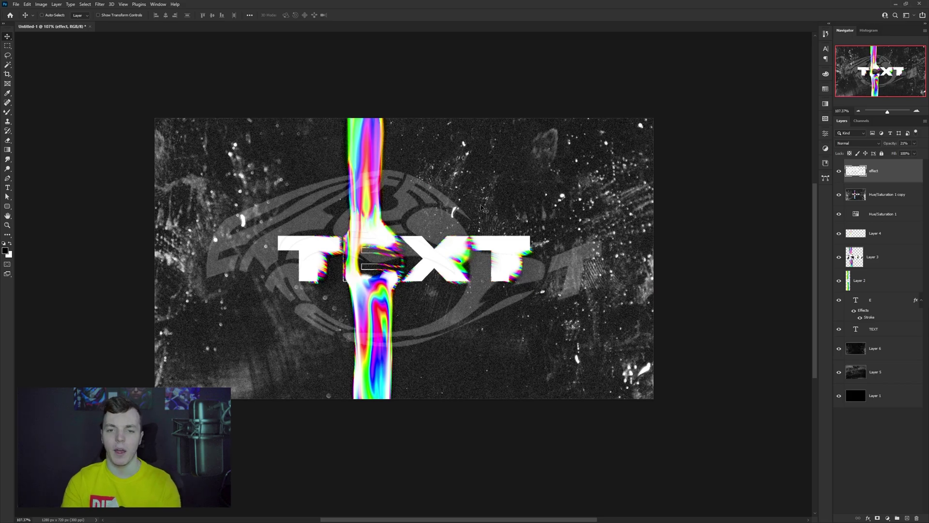